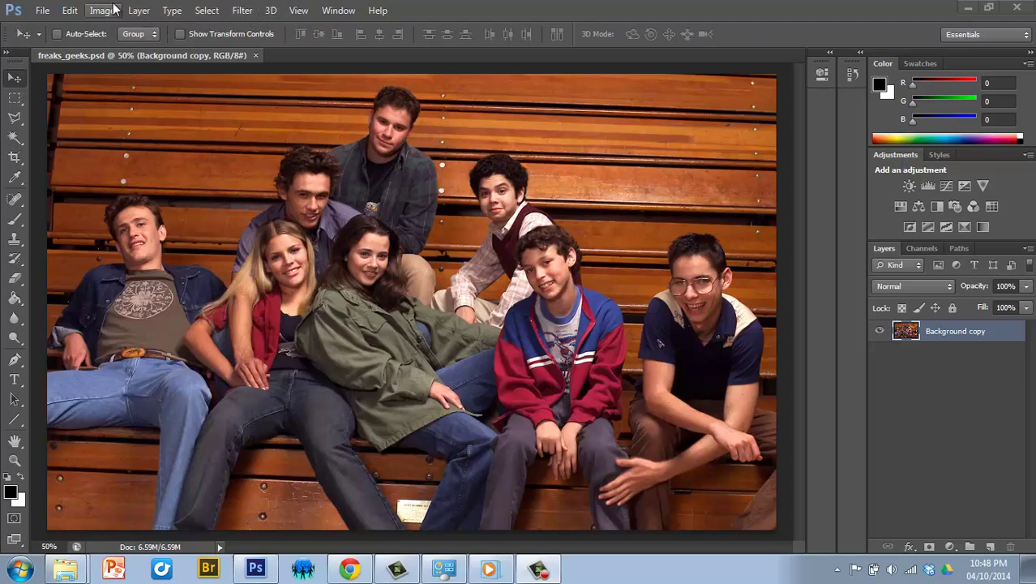
left_click(79, 13)
left_click(71, 12)
left_click(96, 13)
left_click(98, 13)
left_click(232, 13)
left_click(233, 12)
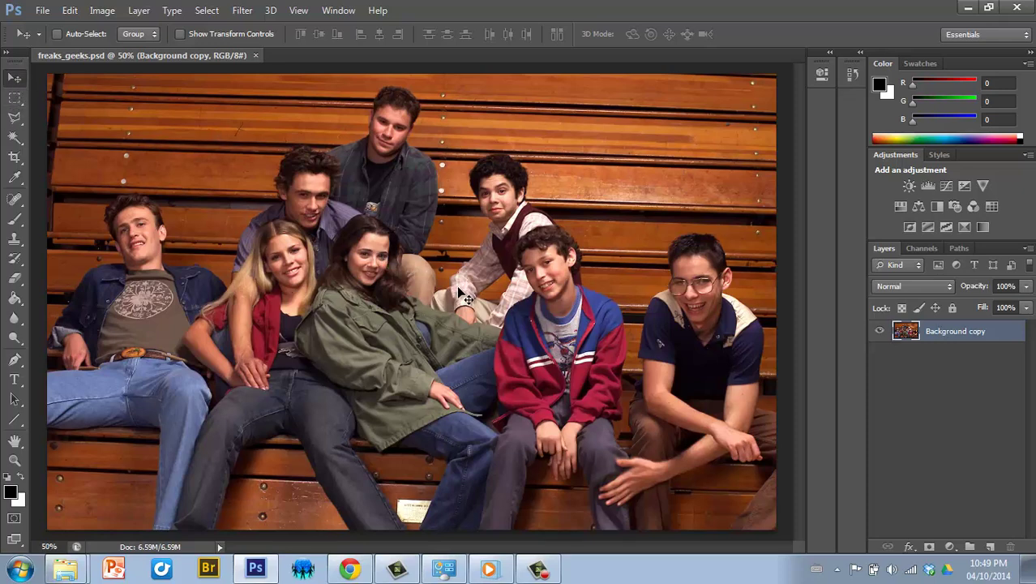
Adjust the Background copy layer from its upper-right corner using the Move tool's transform controls, and hide the controls again
mouse_move(458, 319)
left_mouse_down()
mouse_move(466, 332)
mouse_move(492, 315)
mouse_move(430, 302)
mouse_move(408, 340)
mouse_move(446, 344)
mouse_move(474, 306)
mouse_move(464, 315)
left_mouse_up()
left_click(180, 34)
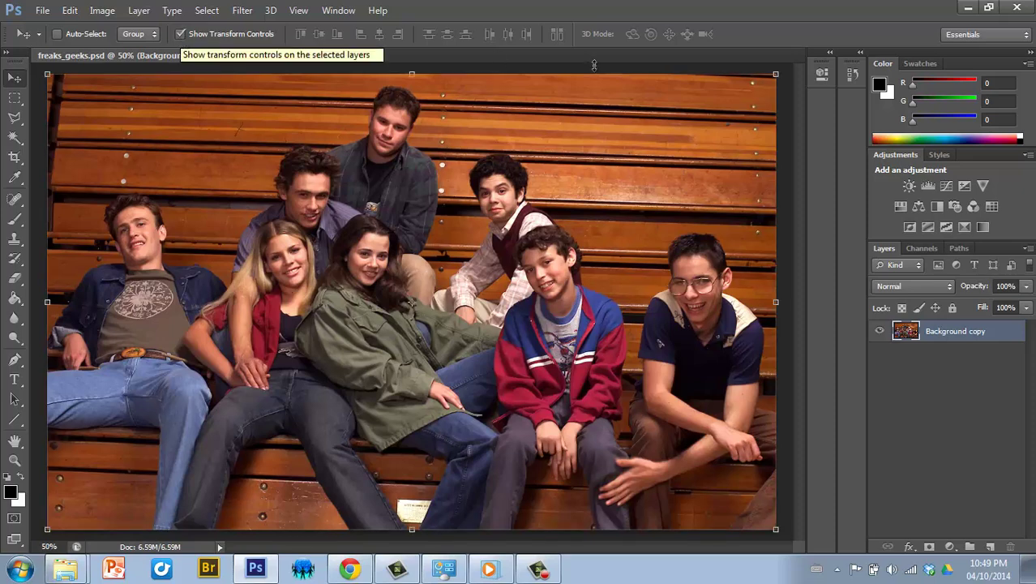
mouse_move(778, 73)
left_mouse_down()
mouse_move(583, 193)
mouse_move(638, 208)
mouse_move(693, 299)
mouse_move(672, 315)
mouse_move(765, 138)
mouse_move(777, 74)
left_mouse_up()
key("Return")
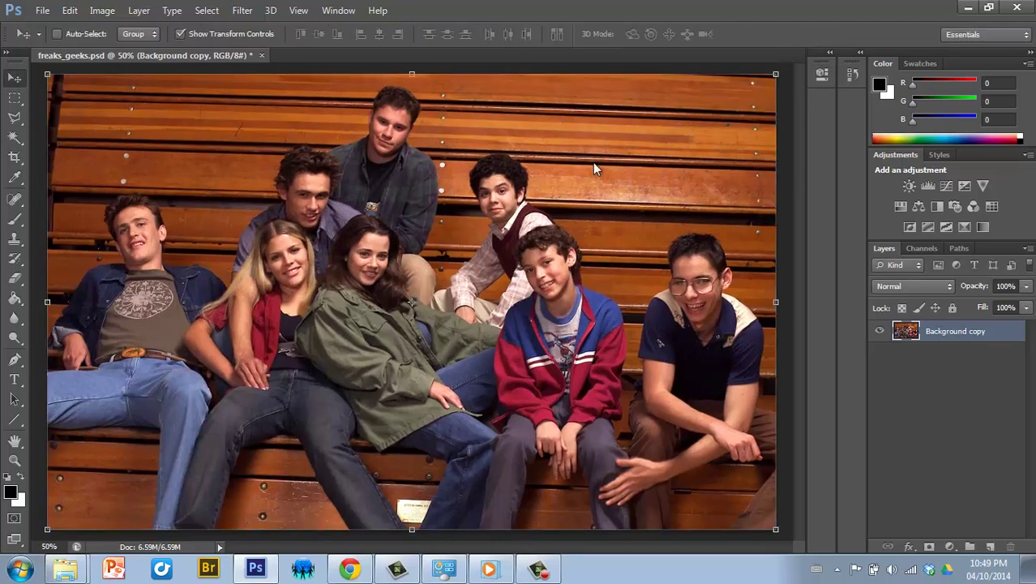
left_click(181, 33)
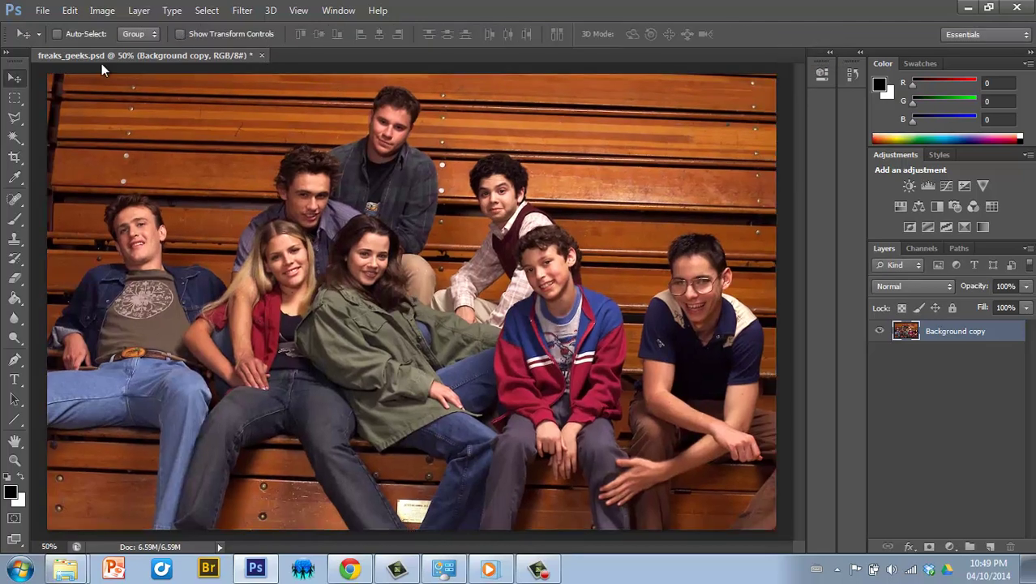
Draw a rectangular marquee selection around the head and shoulders of the man in the purple-blue shirt in the middle row
left_click(15, 98)
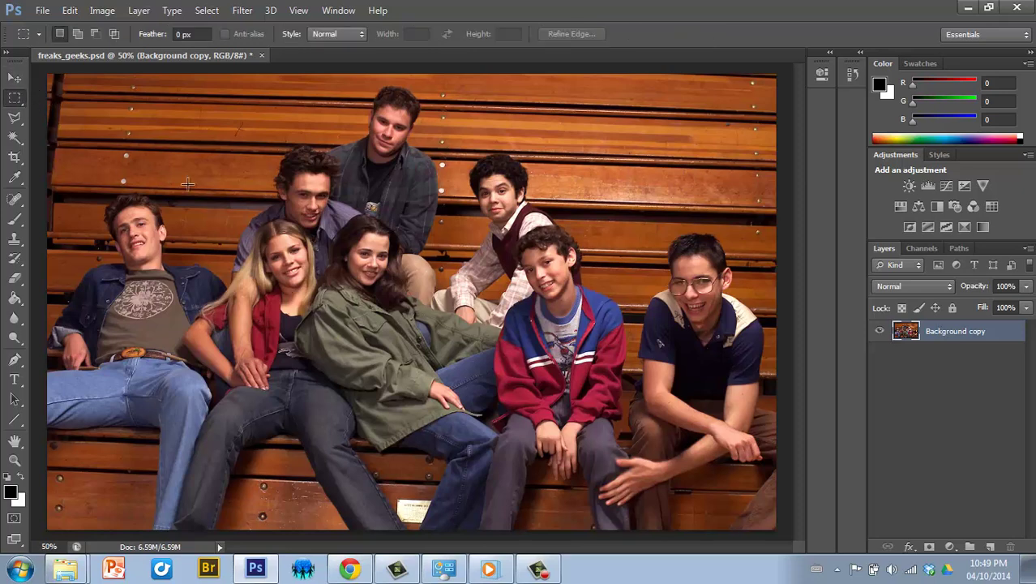
right_click(15, 98)
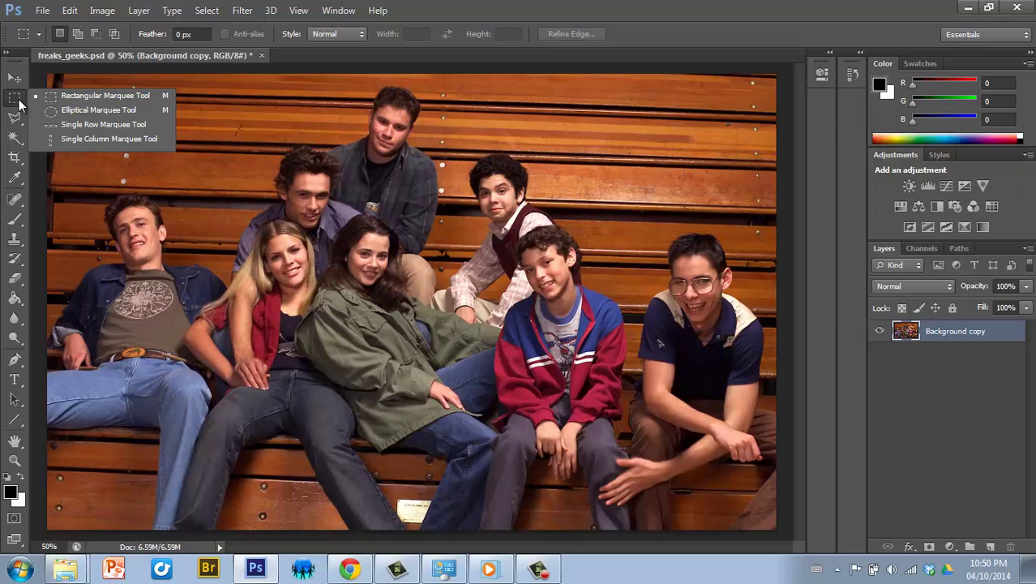
left_click(68, 96)
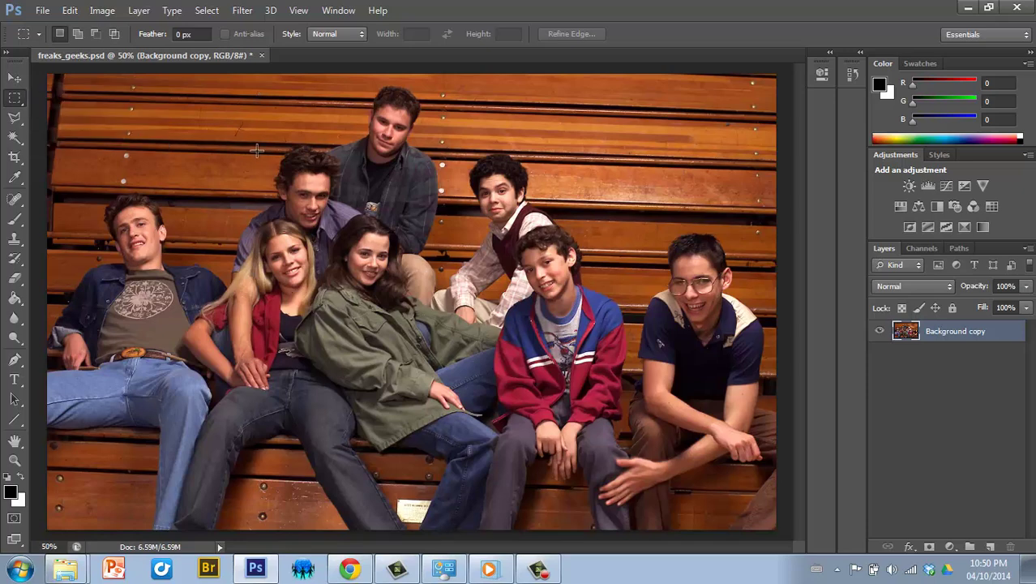
left_click_drag(241, 131, 361, 236)
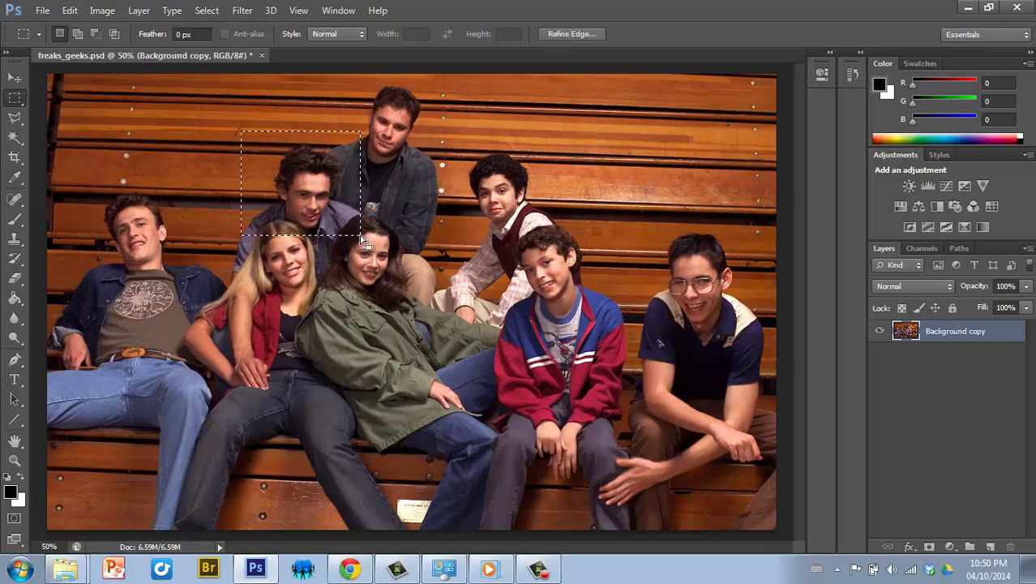
Paint black strokes across the rectangular selection with the Brush tool, and undo the painting
left_click(15, 221)
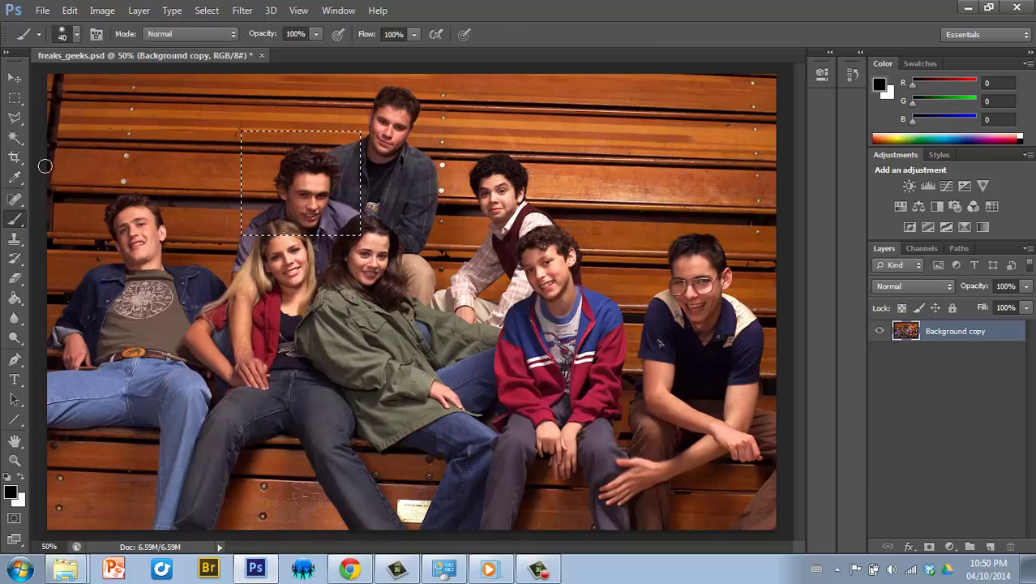
mouse_move(227, 183)
left_mouse_down()
mouse_move(426, 190)
mouse_move(189, 162)
mouse_move(422, 151)
mouse_move(234, 221)
mouse_move(328, 101)
mouse_move(296, 237)
mouse_move(438, 282)
mouse_move(290, 186)
mouse_move(240, 351)
left_mouse_up()
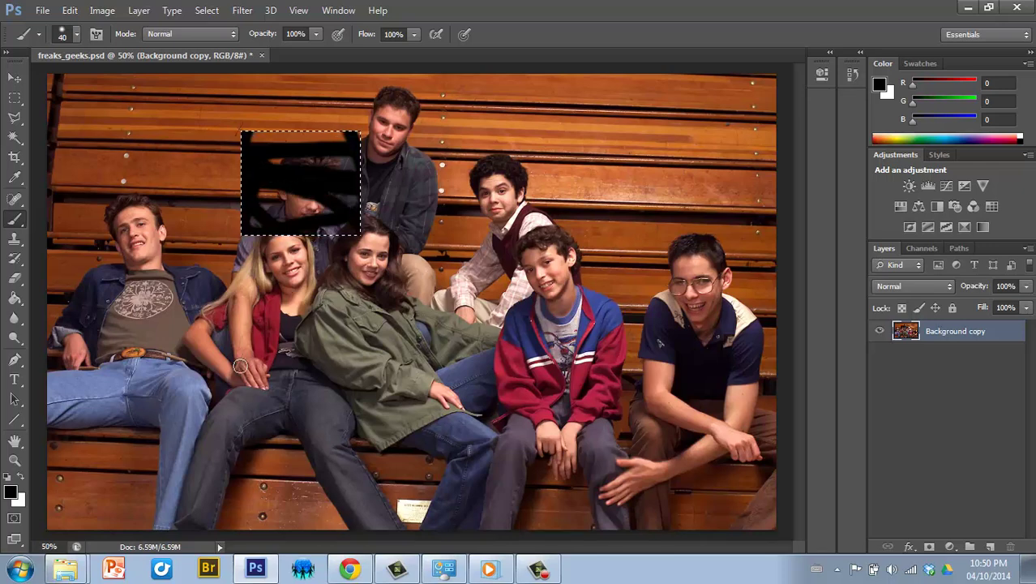
key("ctrl+z")
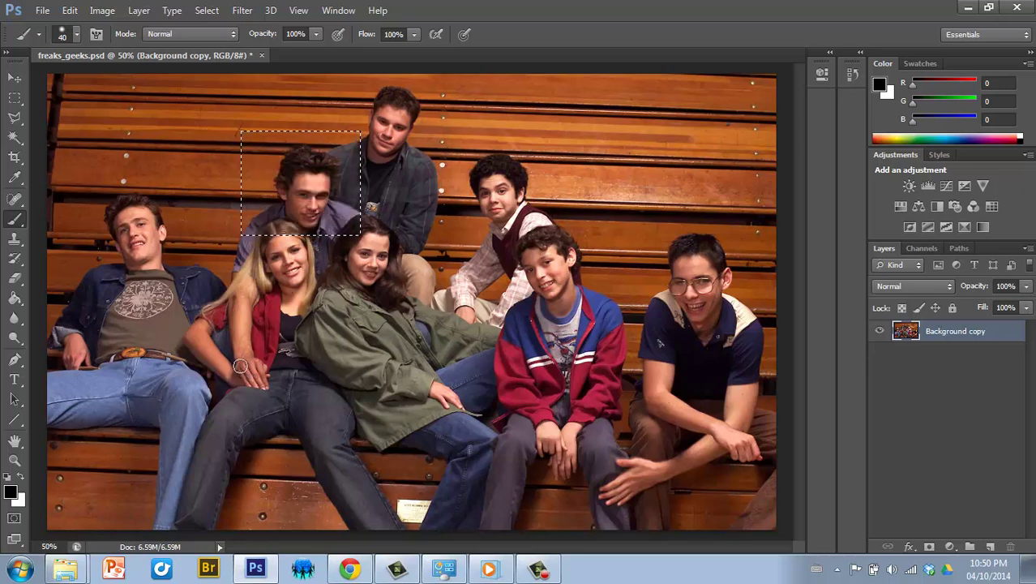
Replace the selection with a freehand Lasso selection around the head and shoulders of the boy in the red and blue jacket
left_click(15, 119)
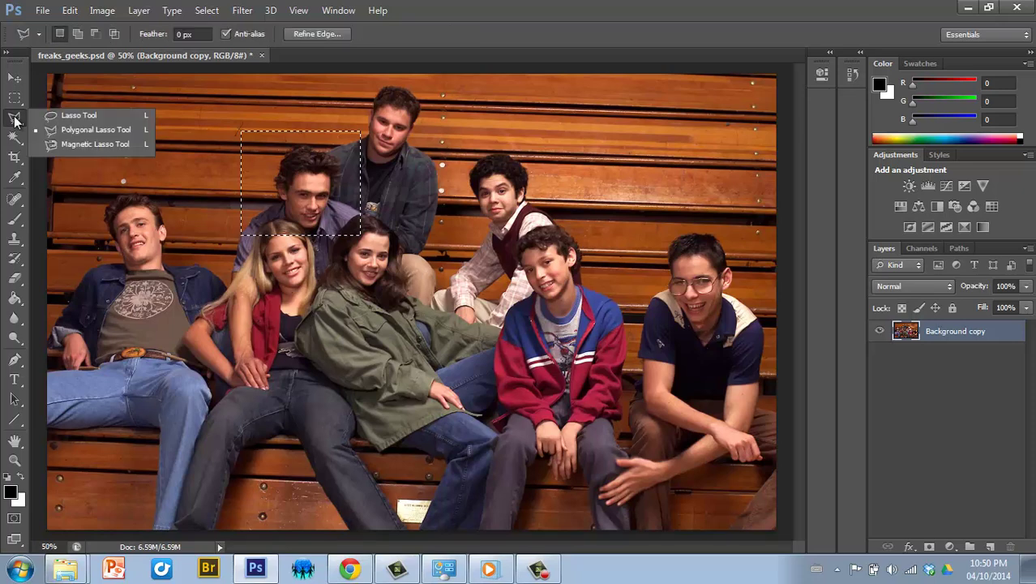
left_click(65, 118)
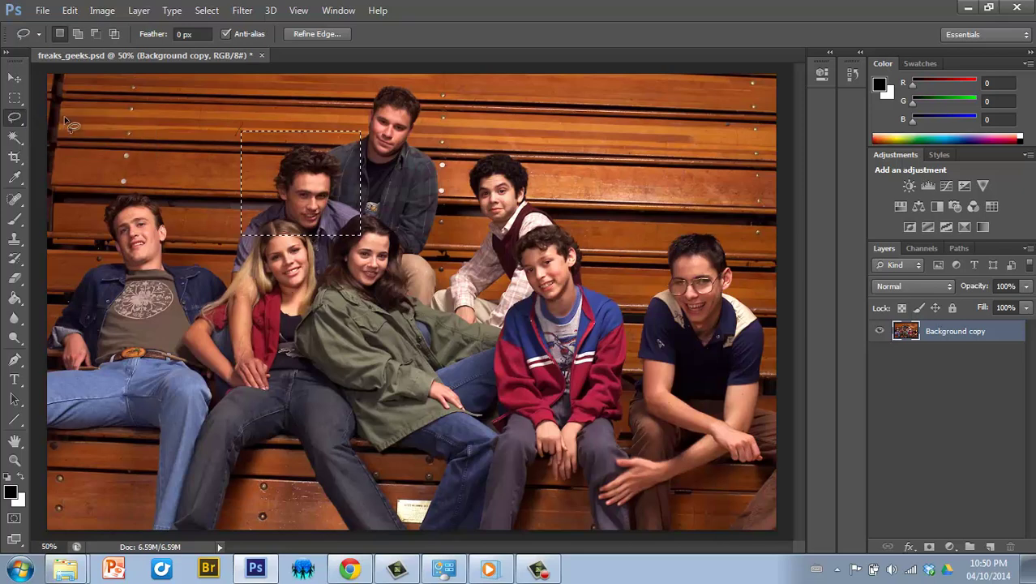
mouse_move(482, 284)
left_mouse_down()
mouse_move(631, 279)
mouse_move(595, 207)
mouse_move(493, 235)
mouse_move(483, 285)
left_mouse_up()
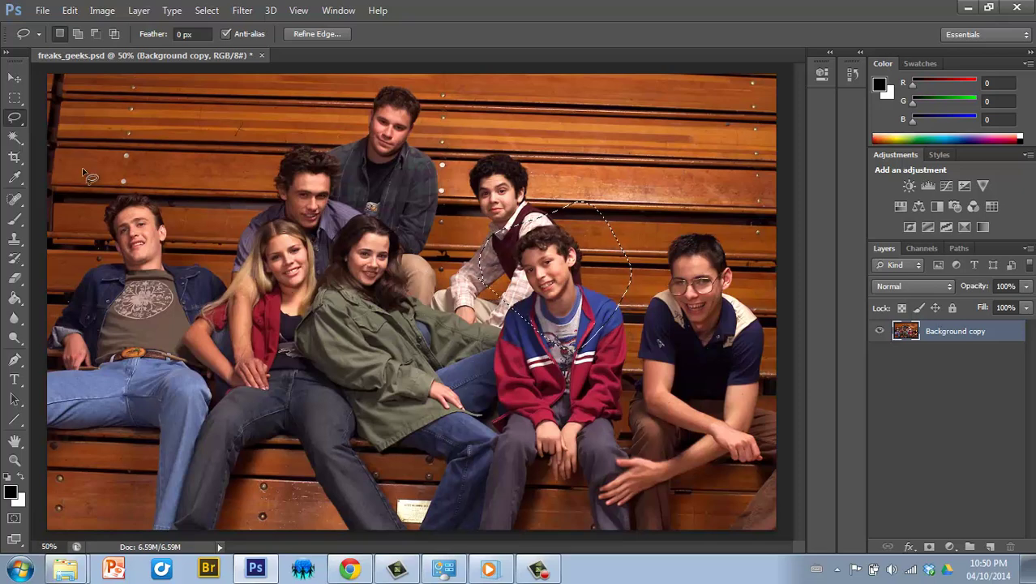
Select patches of similar color on the wooden bleachers and the dark jeans in turn with the Magic Wand tool
left_click(14, 138)
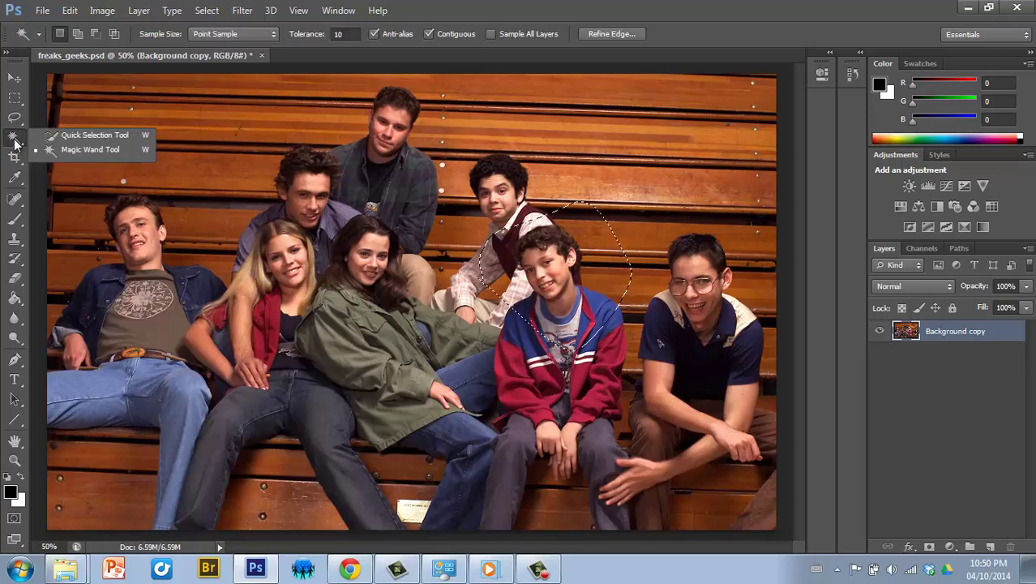
left_click(72, 151)
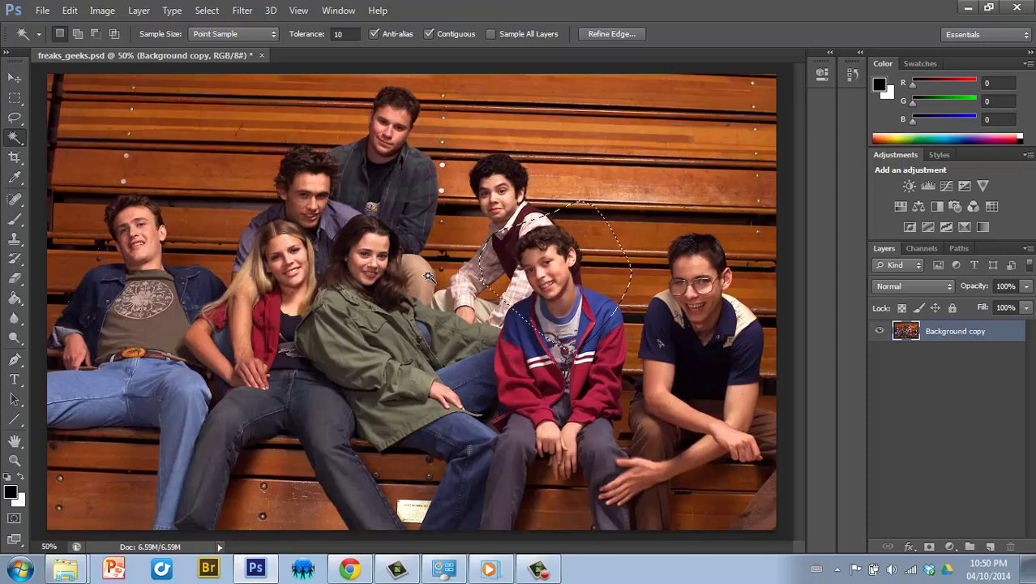
left_click(216, 172)
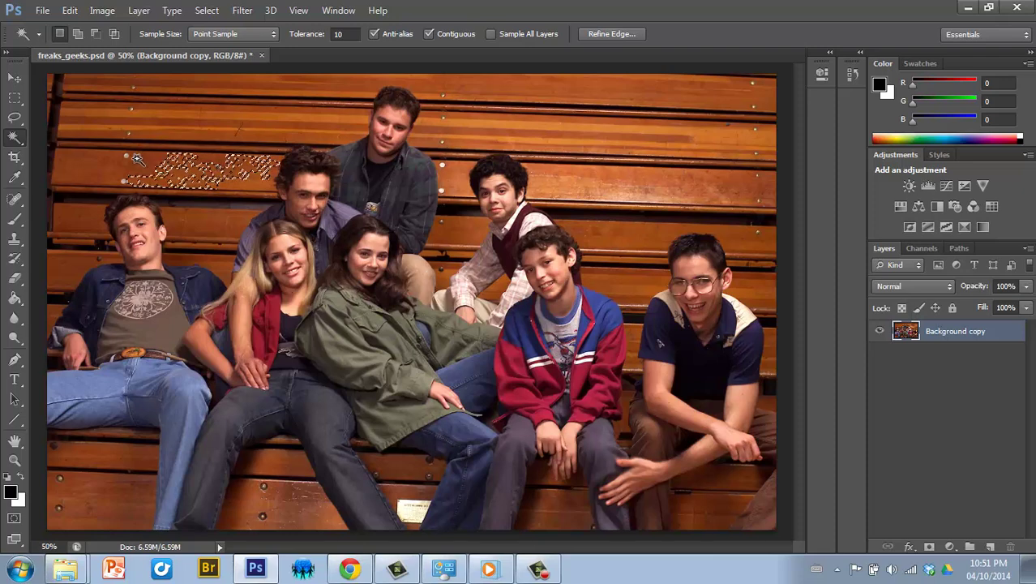
left_click(174, 118)
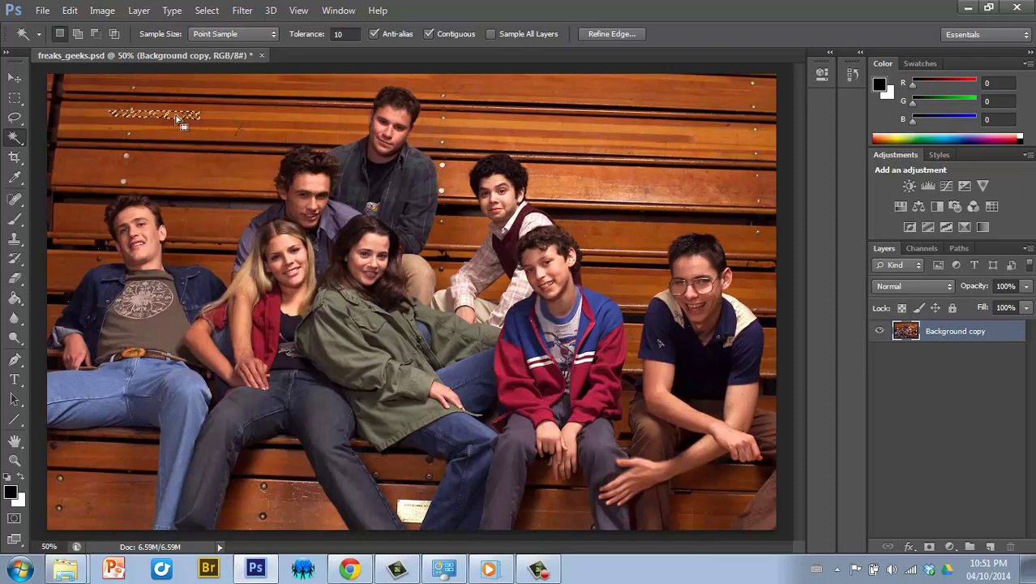
left_click(260, 119)
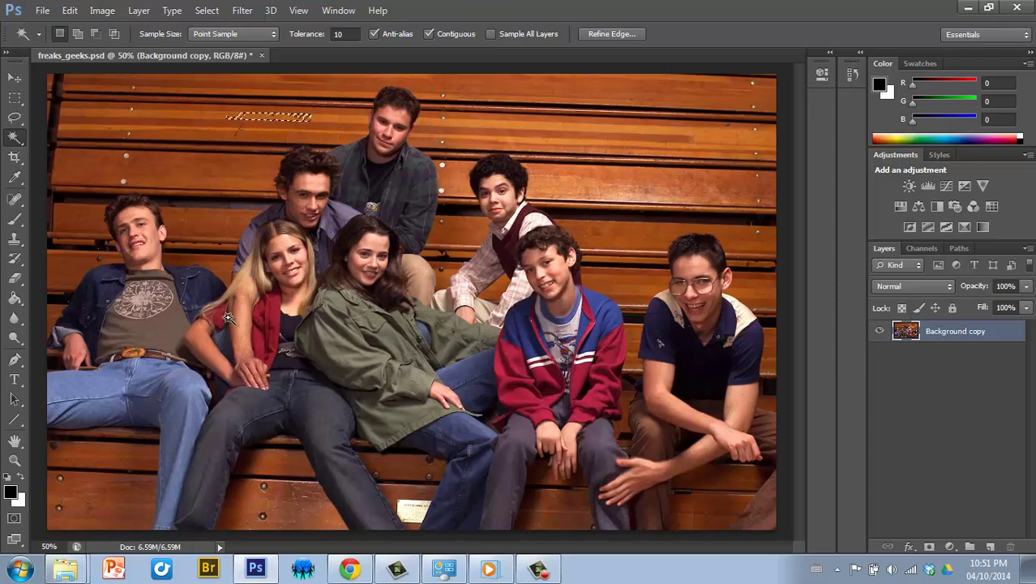
left_click(294, 508)
left_click(199, 477)
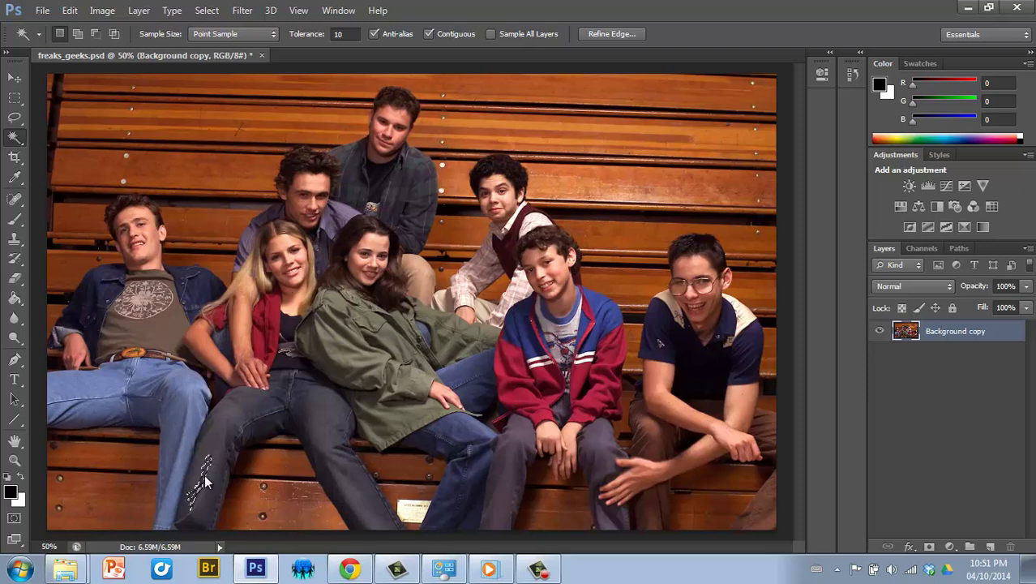
Check the Magic Wand sample sizes, keep Point Sample, and select a patch on the second plank above the boy in the jacket
left_click(216, 35)
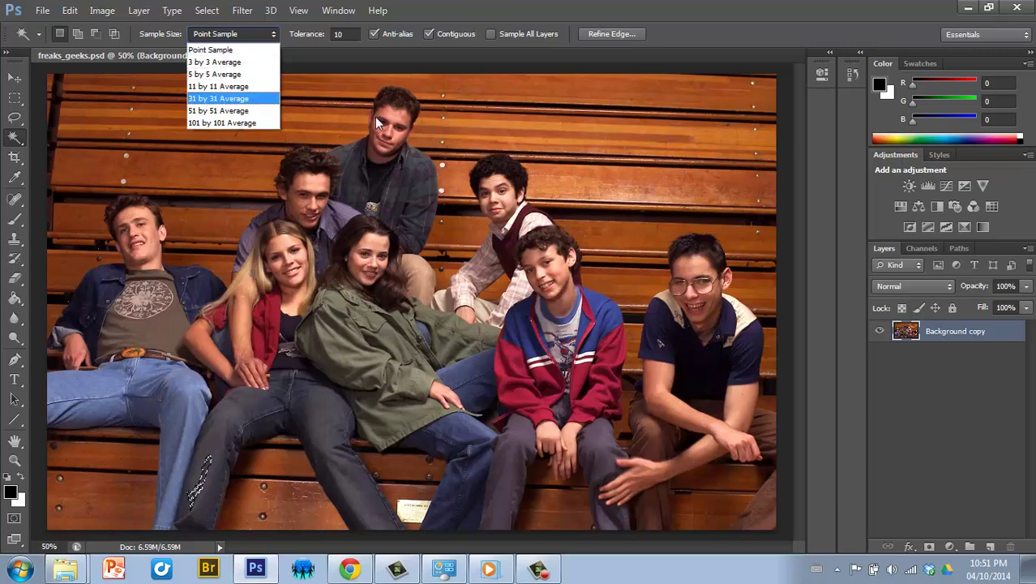
left_click(579, 129)
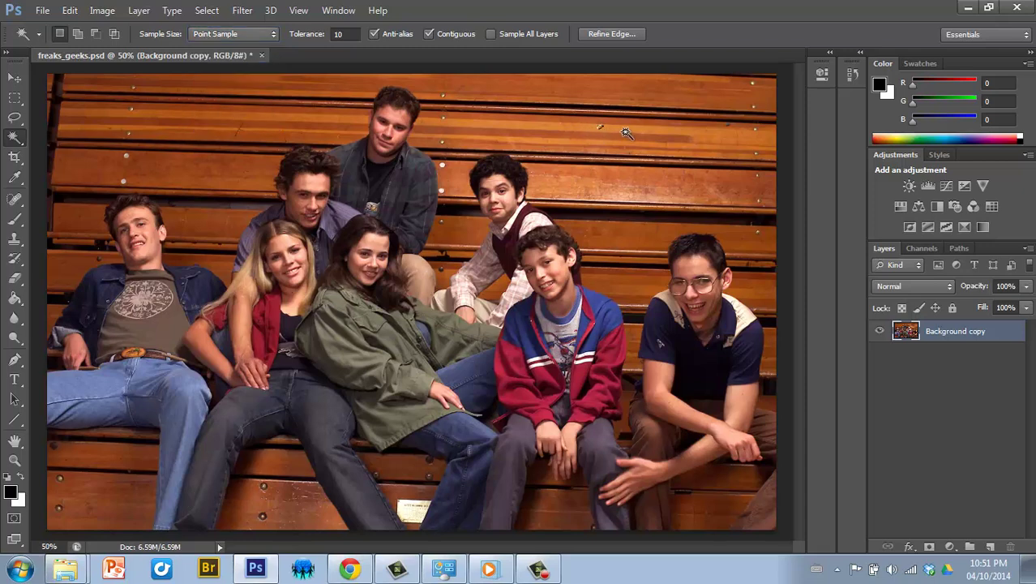
left_click(573, 129)
left_click(601, 129)
Set the Magic Wand tolerance to 30 and select the second plank beside the topmost man's head
double_click(342, 34)
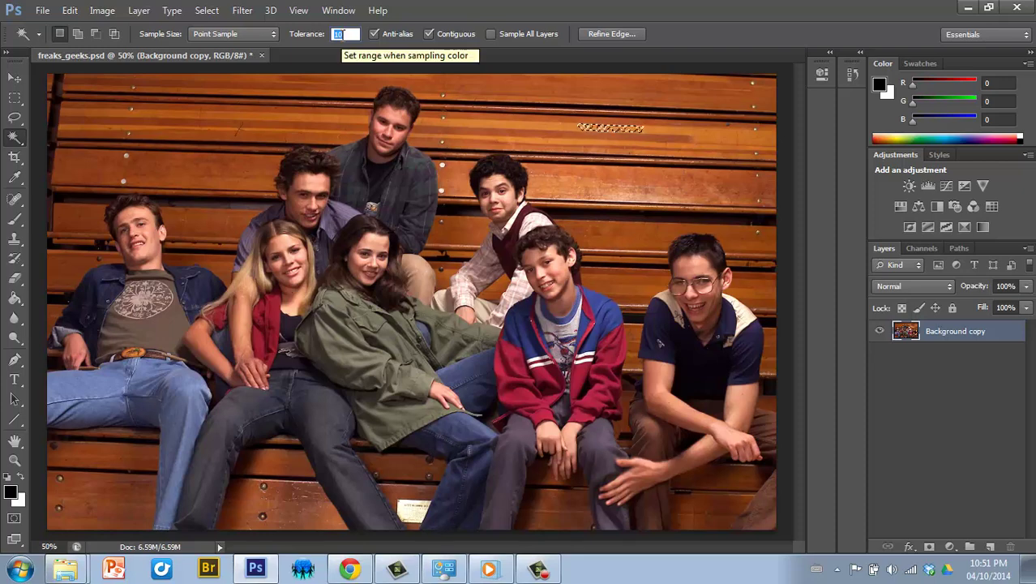
type("30")
key("Return")
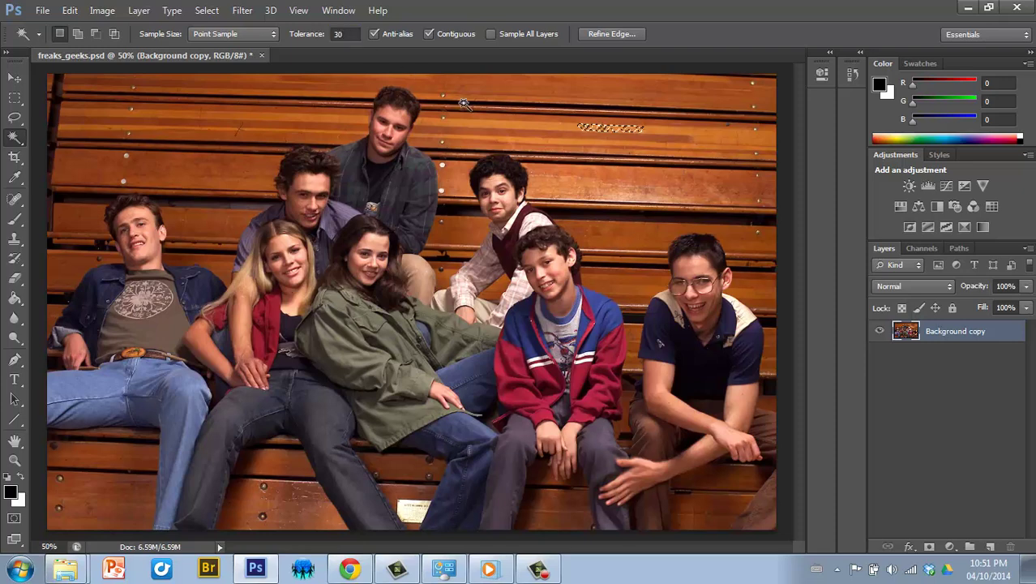
left_click(488, 131)
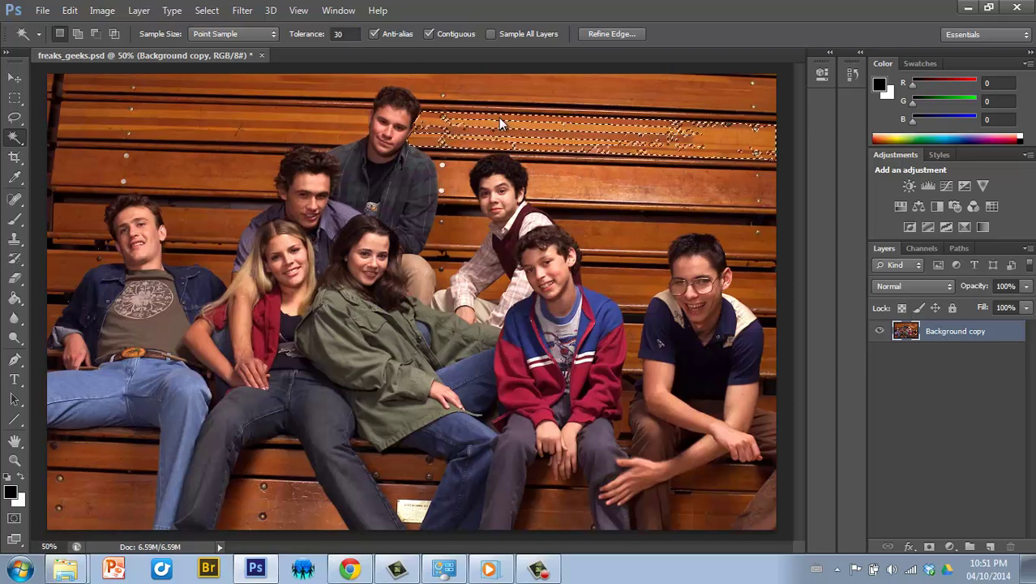
Select the topmost plank with the Magic Wand, add its left end to the selection, and deselect everything
left_click(490, 87)
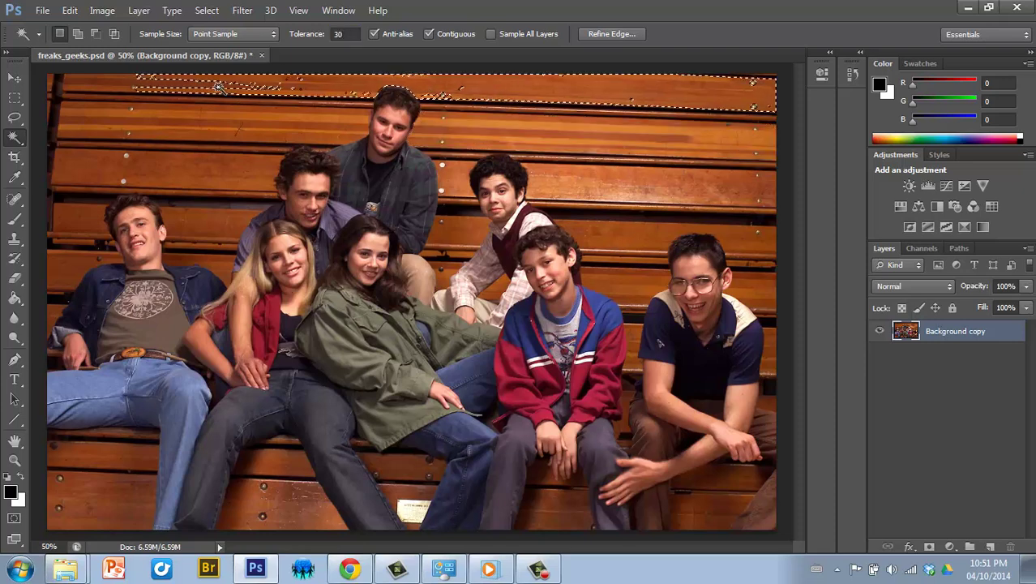
key("shift")
left_click(126, 81, "shift")
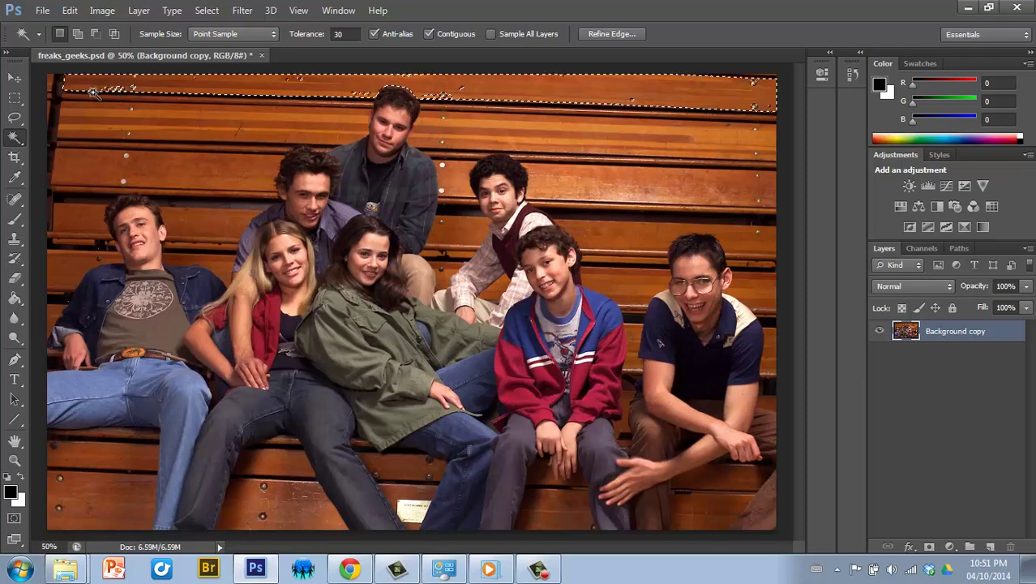
key("ctrl+d")
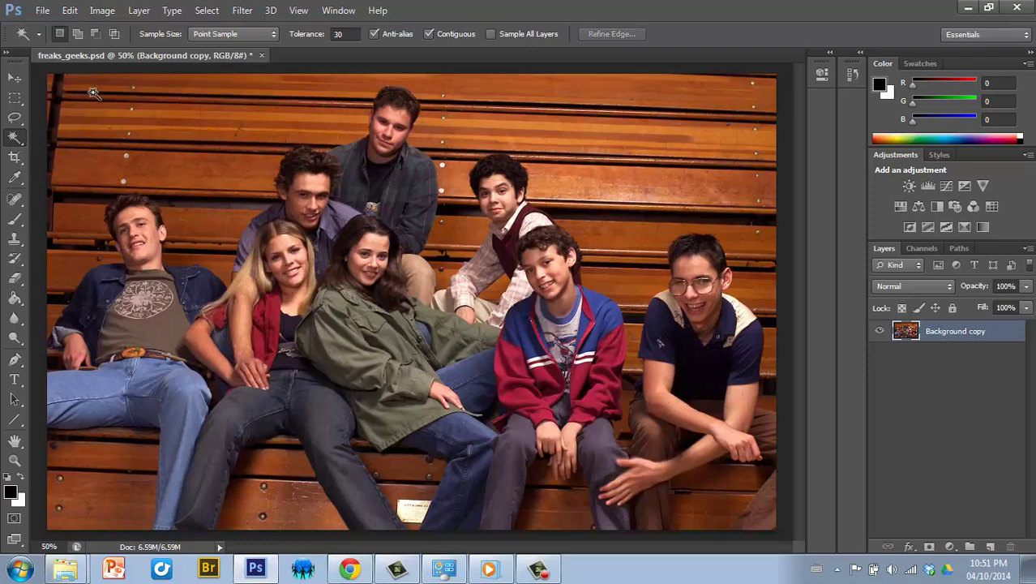
Crop the photo to leave out the man with glasses and the lower legs of the group, and undo the crop
left_click(15, 159)
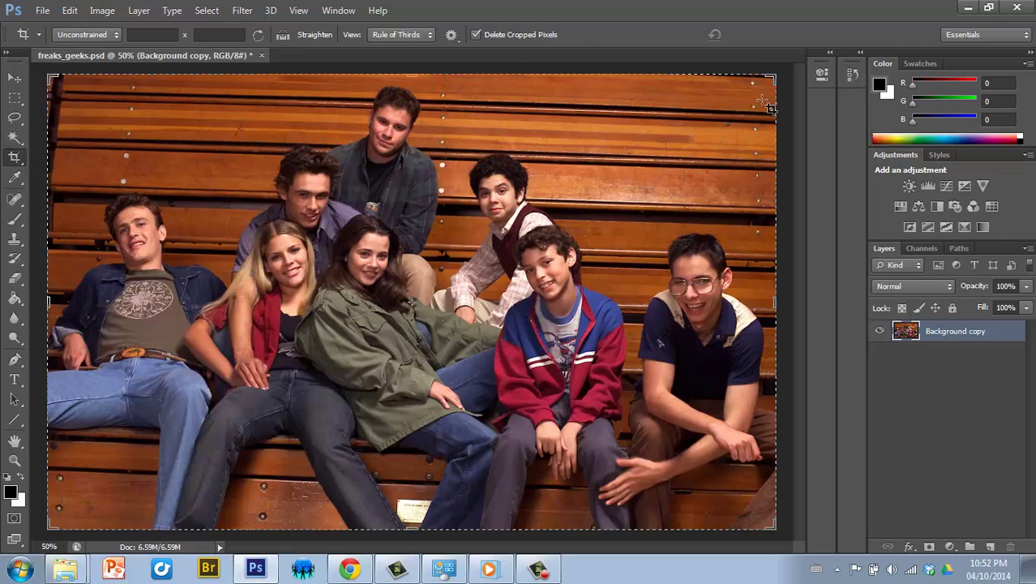
left_click(761, 303)
left_click_drag(761, 303, 664, 301)
mouse_move(415, 79)
left_mouse_down()
mouse_move(405, 121)
mouse_move(404, 73)
left_mouse_up()
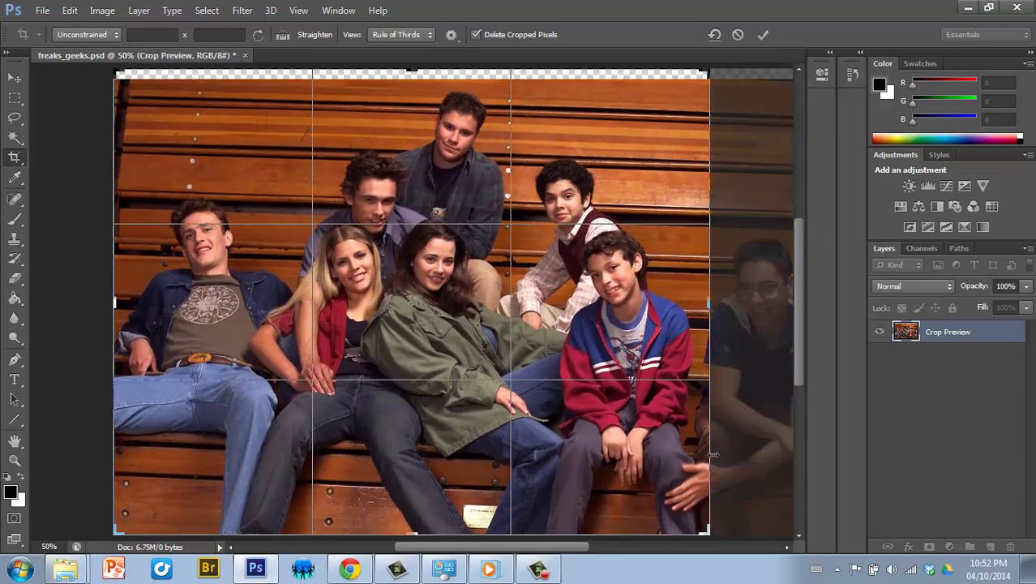
left_click_drag(709, 530, 703, 487)
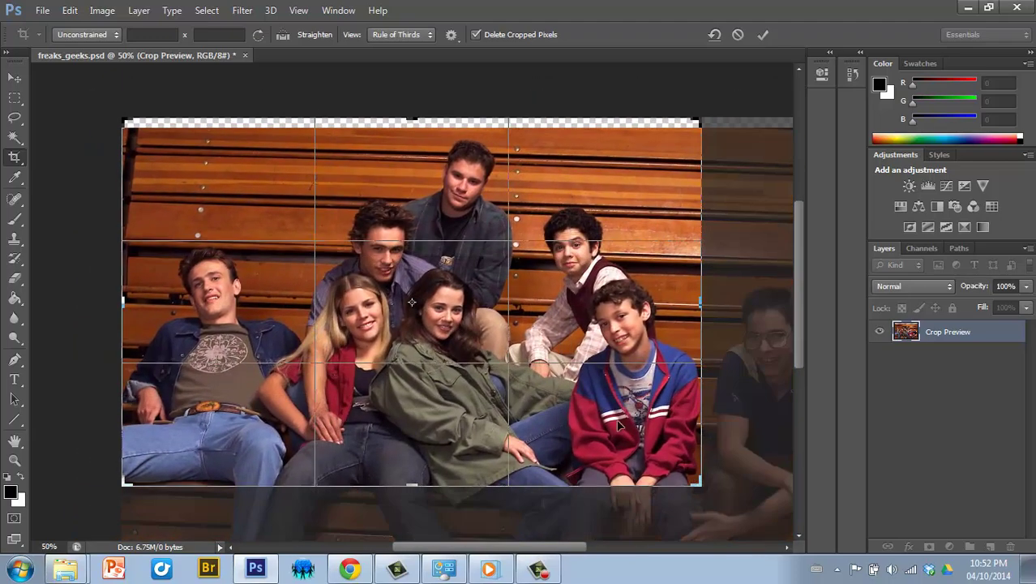
key("Return")
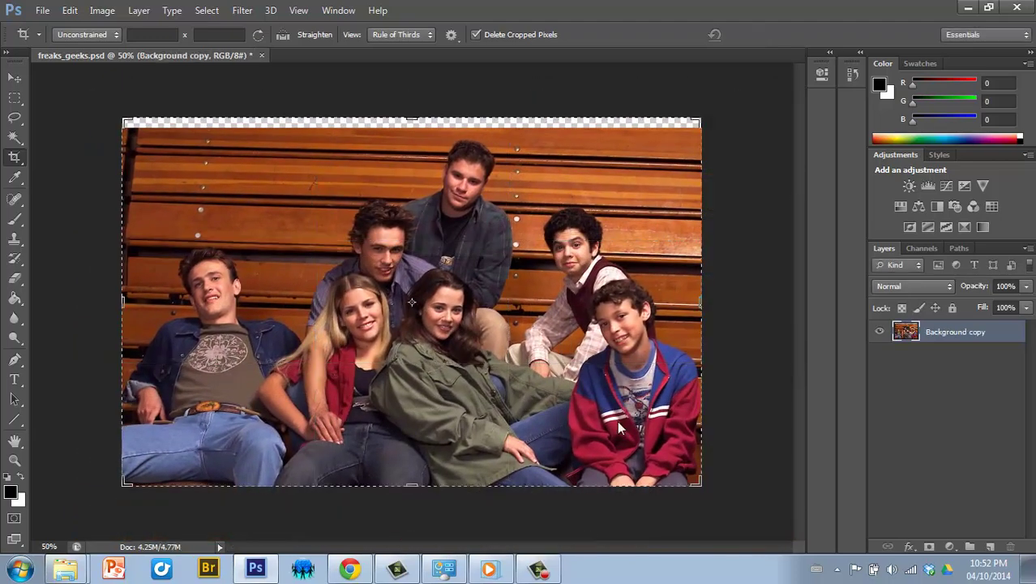
key("ctrl+z")
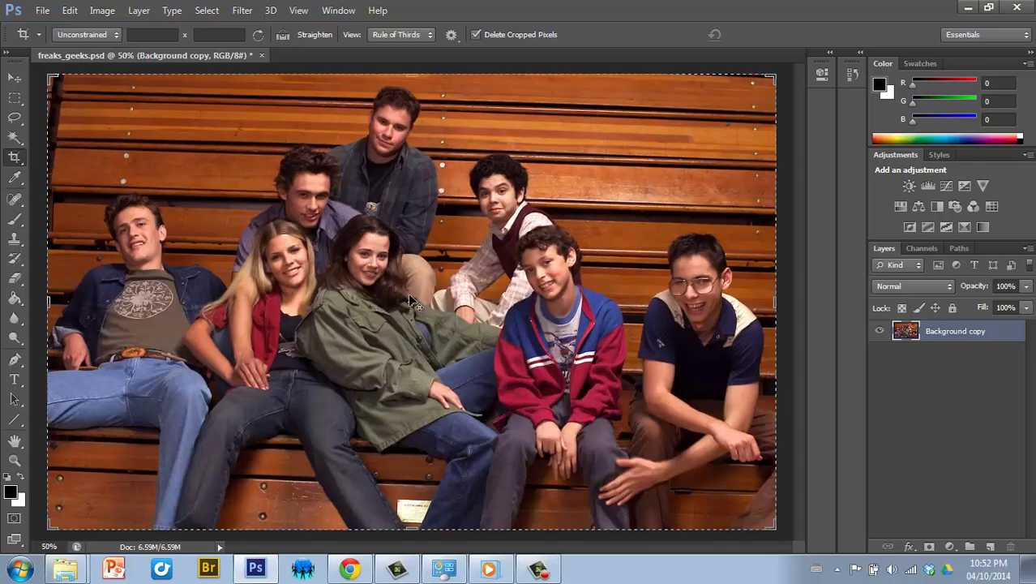
Crop the photo to a rectangle around the two women seated in the middle
left_click_drag(207, 217, 455, 391)
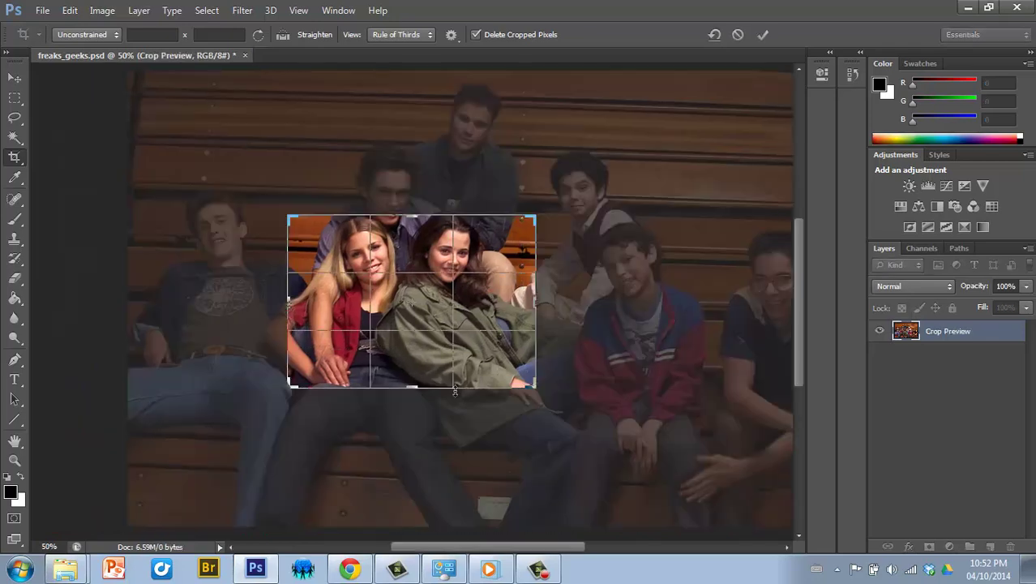
key("Return")
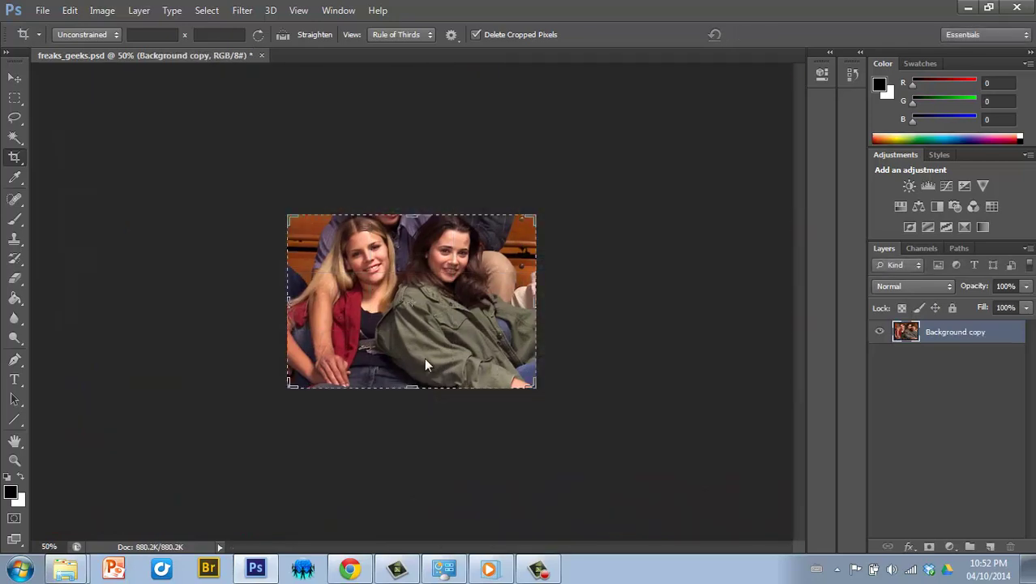
Undo the last crop and sample the foreground color from the wooden plank above the leftmost man
key("ctrl+z")
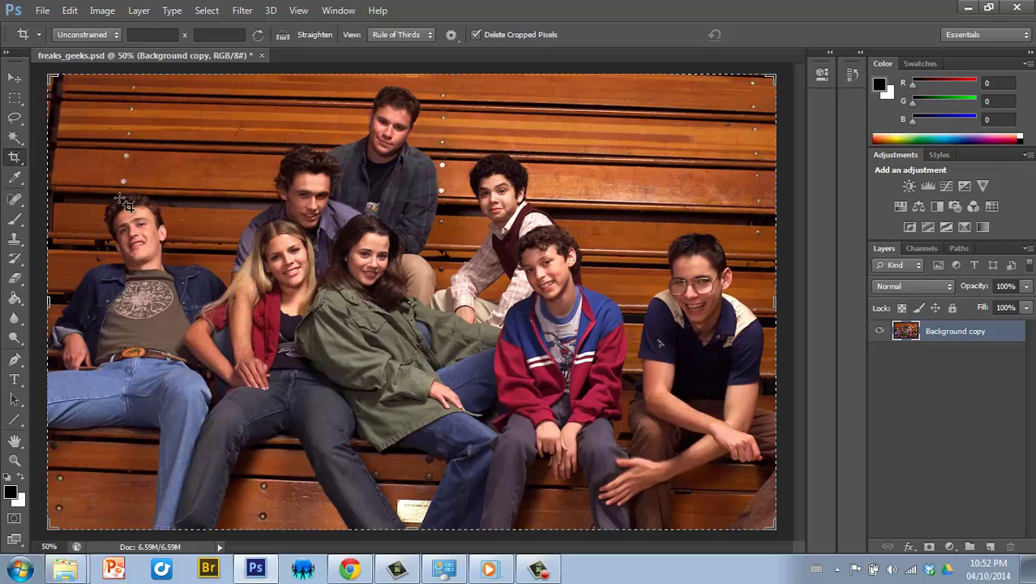
left_click(18, 179)
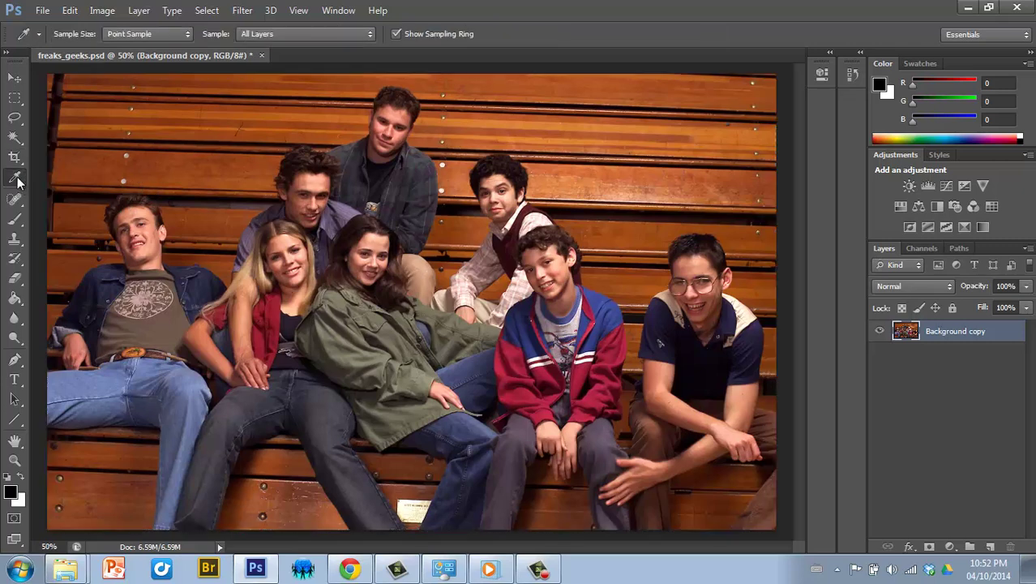
left_click(188, 162)
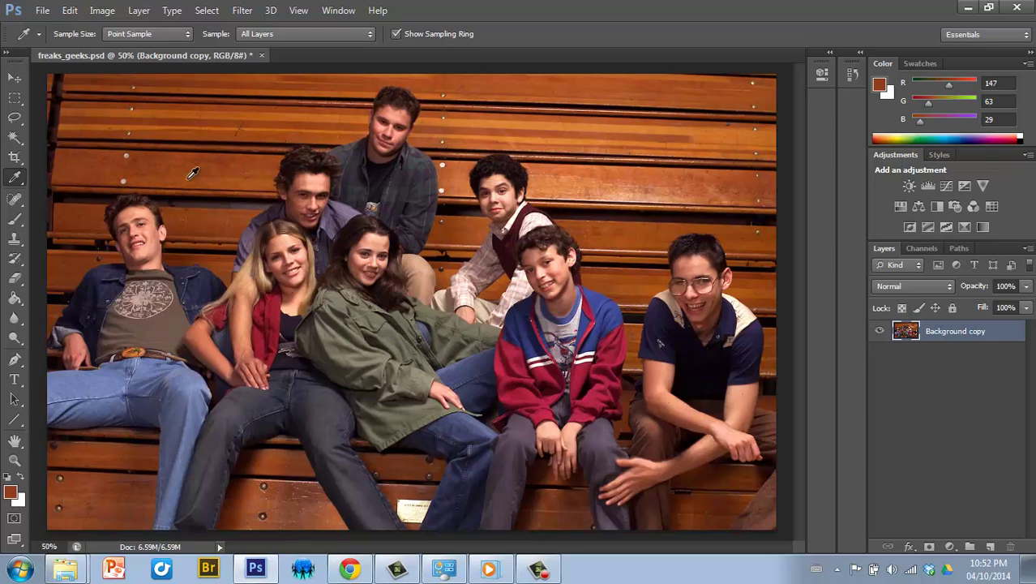
Paint a trial Brush stroke in the plank color over the planks and the leftmost man's hair, and undo it
left_click(14, 219)
mouse_move(279, 163)
left_mouse_down()
mouse_move(228, 197)
mouse_move(230, 173)
mouse_move(242, 225)
mouse_move(168, 259)
left_mouse_up()
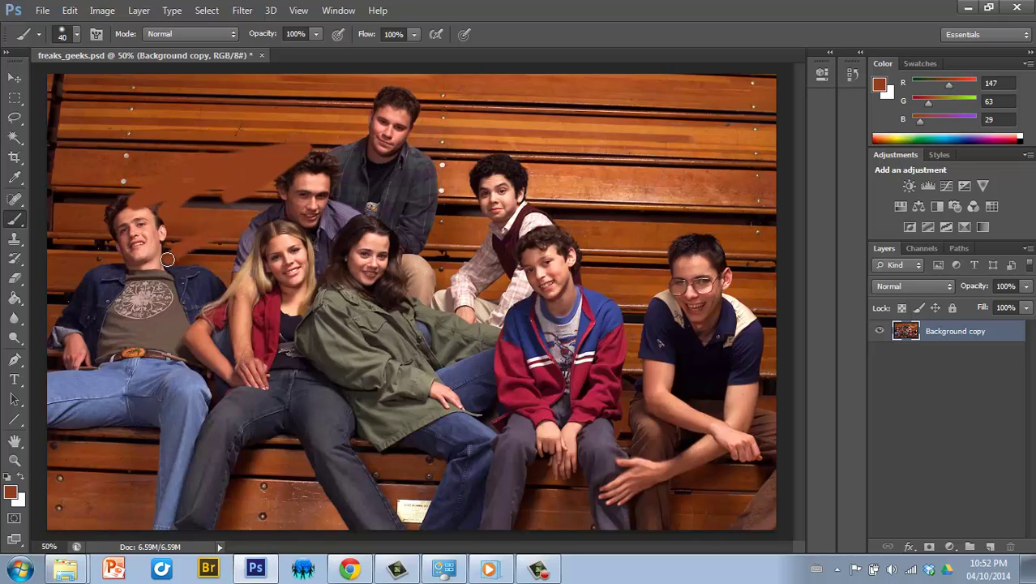
key("ctrl+z")
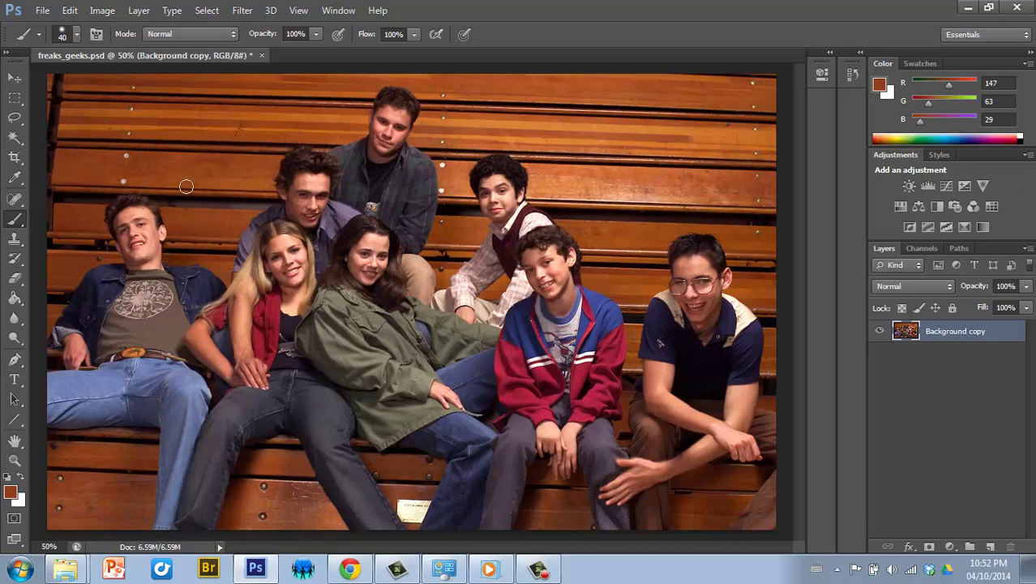
Sample the foreground color from the topmost man's dark shirt and list the healing tools
left_click(15, 178)
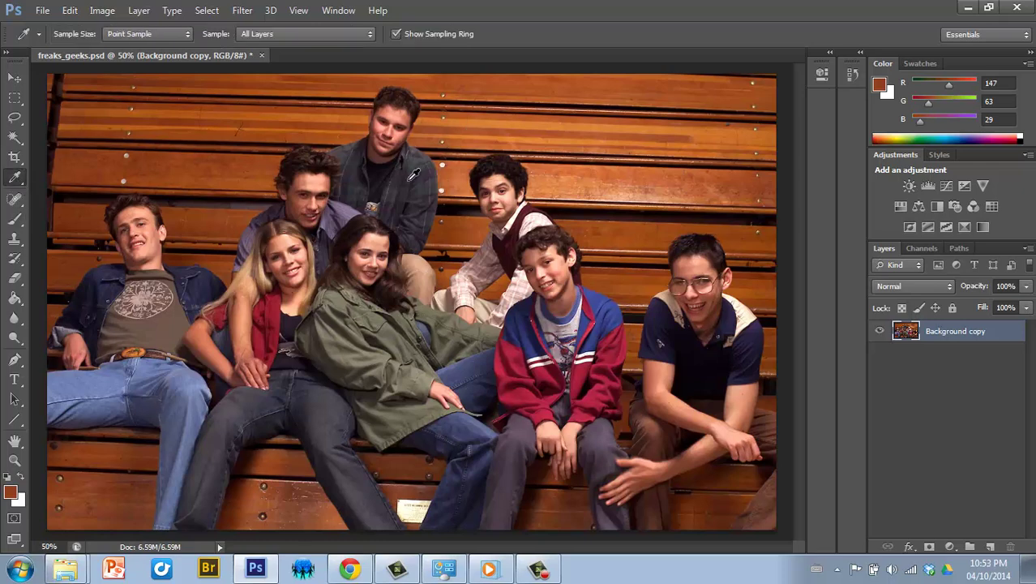
left_click(407, 182)
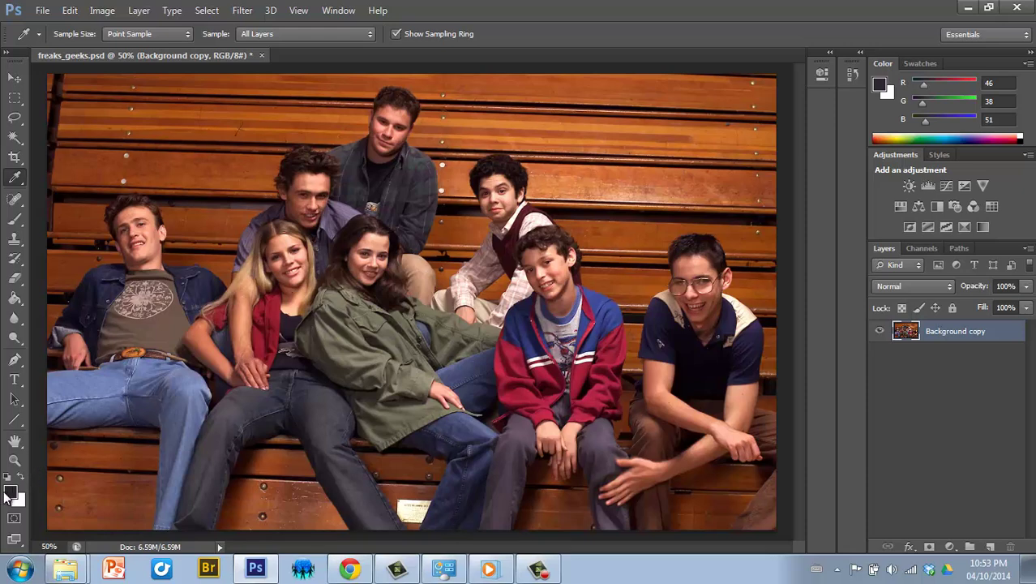
left_click(13, 206)
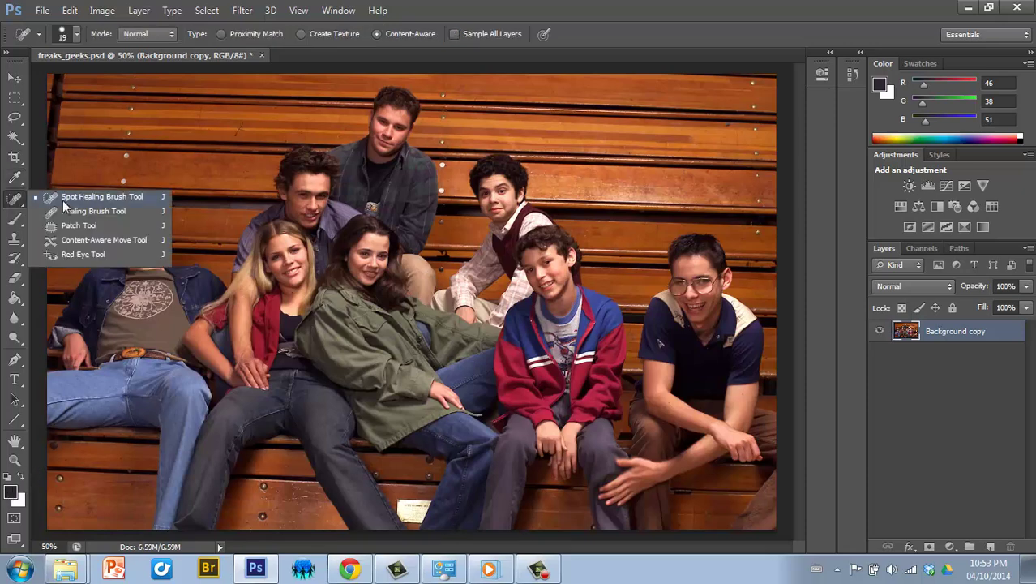
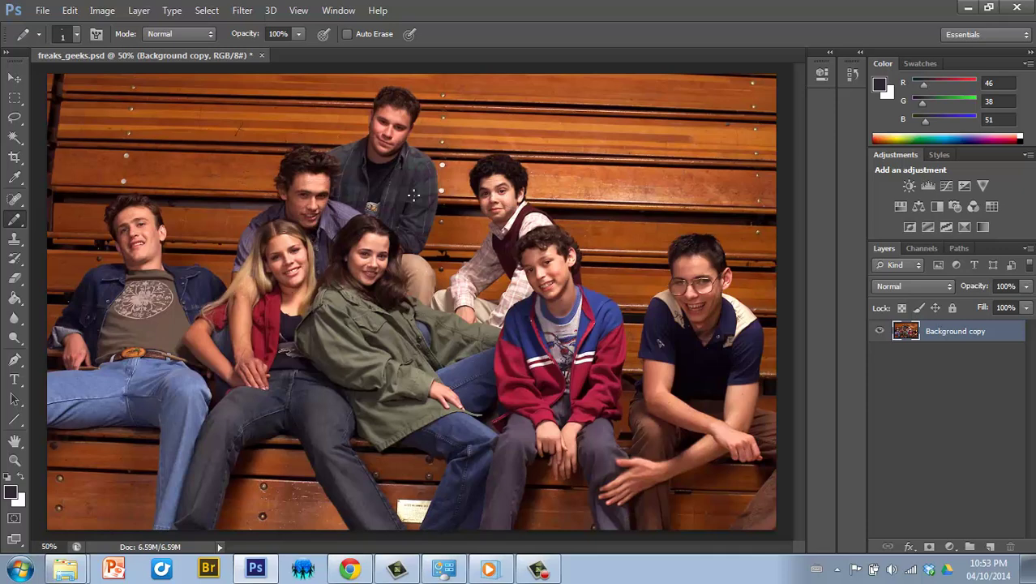
Clone the face of the man behind the blonde woman onto the planks beside him with the Clone Stamp, undoing the first try and repainting it
left_click(14, 240)
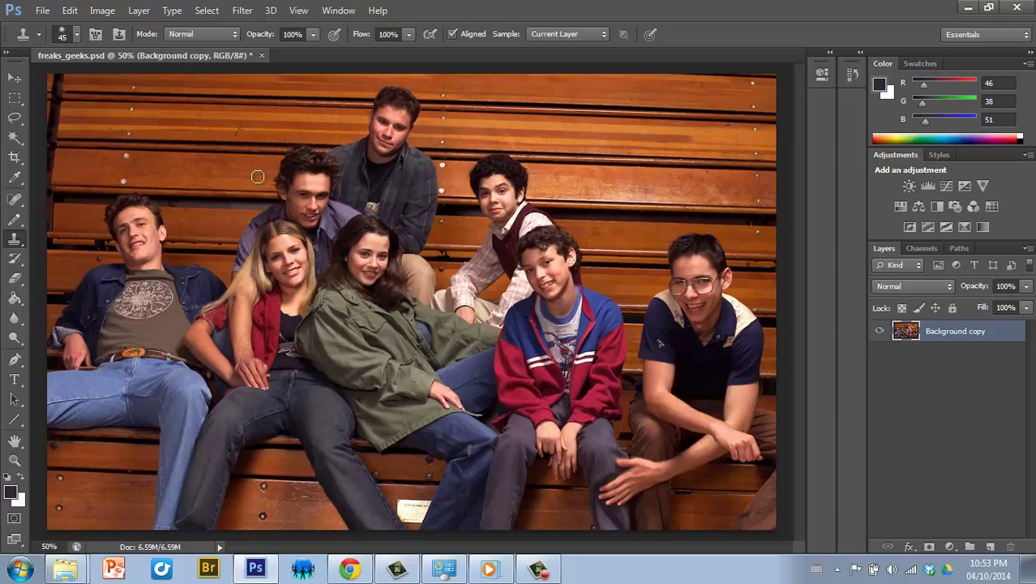
left_click(315, 202, "alt")
mouse_move(236, 173)
left_mouse_down()
mouse_move(230, 201)
mouse_move(214, 159)
mouse_move(231, 158)
mouse_move(237, 170)
mouse_move(231, 195)
mouse_move(217, 162)
mouse_move(262, 181)
mouse_move(254, 189)
mouse_move(236, 172)
mouse_move(231, 198)
mouse_move(215, 186)
mouse_move(227, 154)
mouse_move(243, 159)
mouse_move(243, 200)
left_mouse_up()
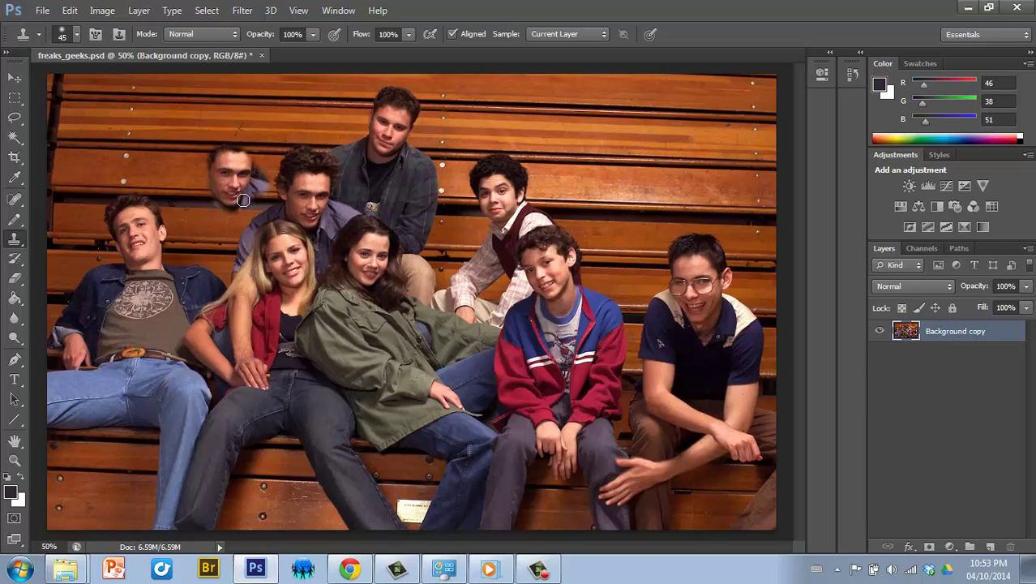
key("ctrl+z")
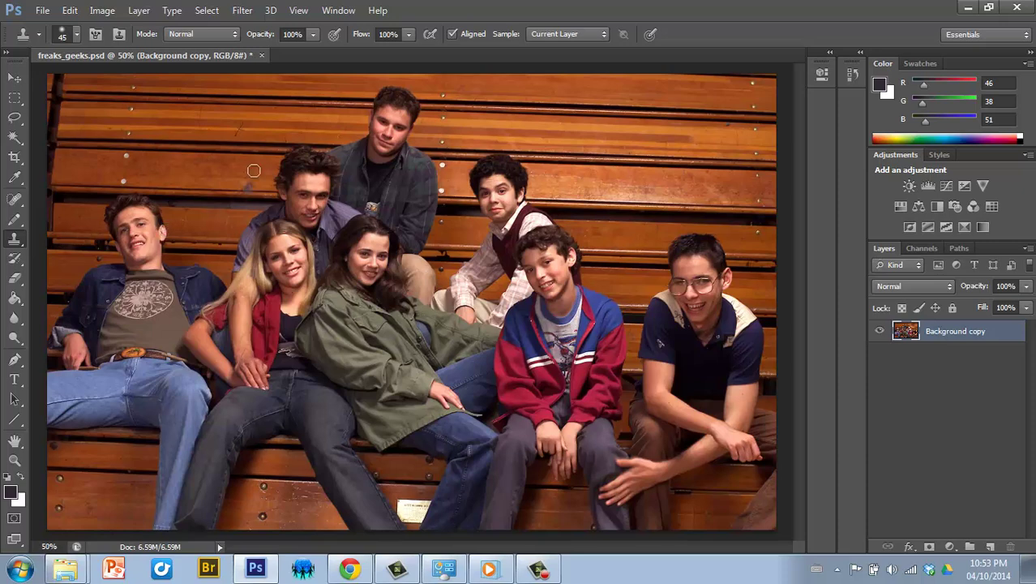
mouse_move(254, 170)
left_mouse_down()
mouse_move(203, 158)
mouse_move(225, 188)
mouse_move(232, 155)
mouse_move(239, 218)
mouse_move(211, 164)
mouse_move(228, 146)
mouse_move(253, 158)
mouse_move(235, 223)
mouse_move(219, 166)
mouse_move(210, 198)
mouse_move(213, 182)
mouse_move(236, 150)
mouse_move(222, 248)
mouse_move(226, 218)
mouse_move(212, 200)
mouse_move(232, 232)
left_mouse_up()
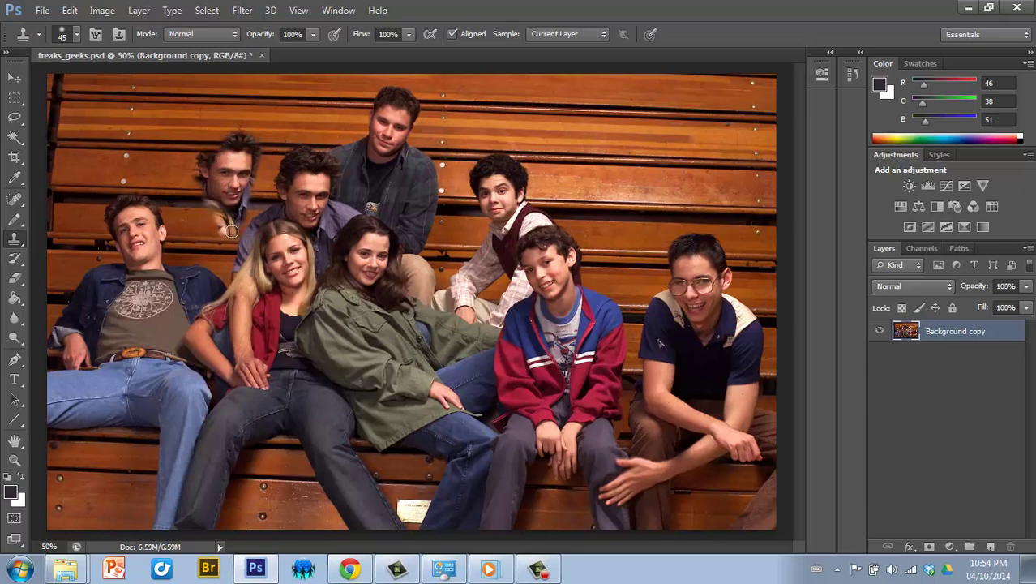
Restore the original planks above and below the cloned face with the History Brush
left_click(15, 259)
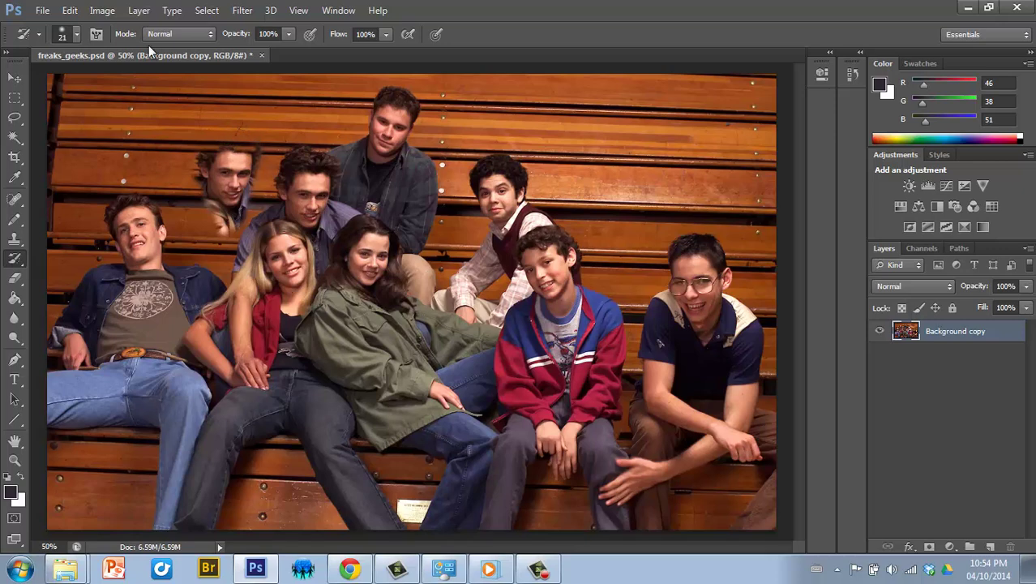
left_click(74, 12)
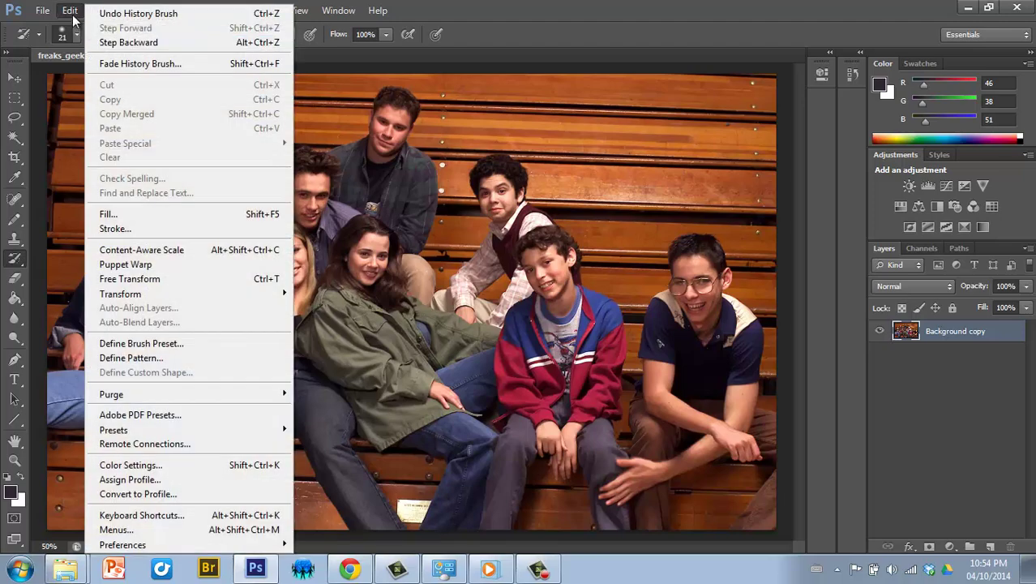
key("Escape")
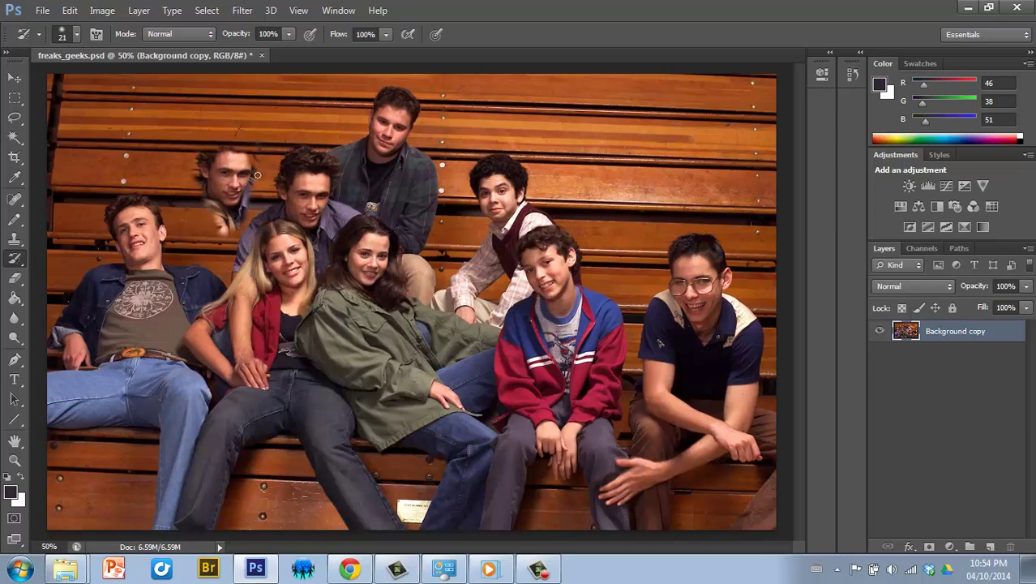
left_click(219, 214)
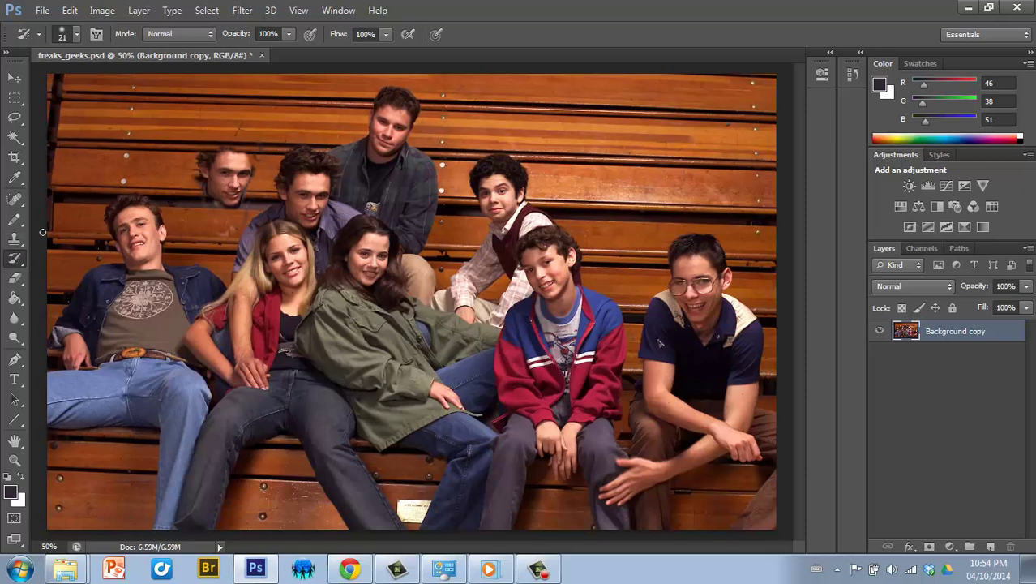
Erase a winding stroke from the cloned face across the seated women to the boy in the maroon vest
left_click(14, 277)
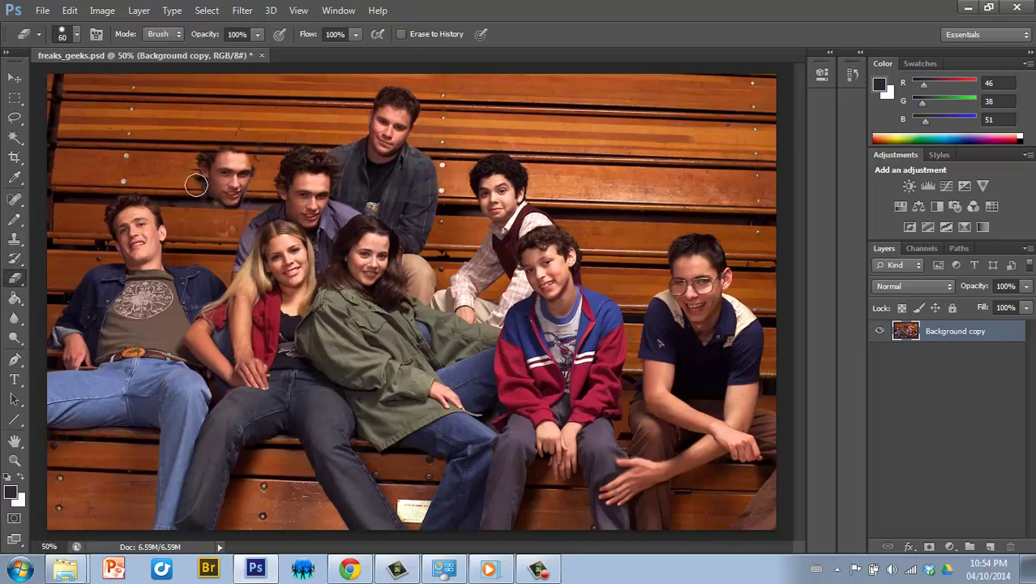
mouse_move(190, 170)
left_mouse_down()
mouse_move(240, 164)
mouse_move(266, 176)
mouse_move(218, 190)
mouse_move(259, 281)
mouse_move(526, 188)
left_mouse_up()
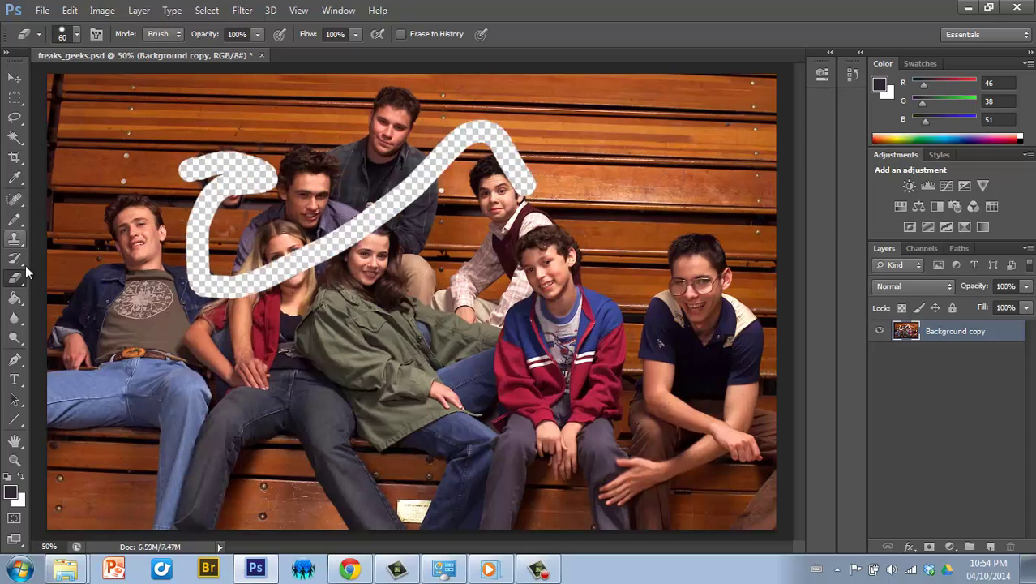
left_click(14, 316)
Fill the erased stroke and the second plank from the top with the dark foreground color using the Paint Bucket
left_click(14, 298)
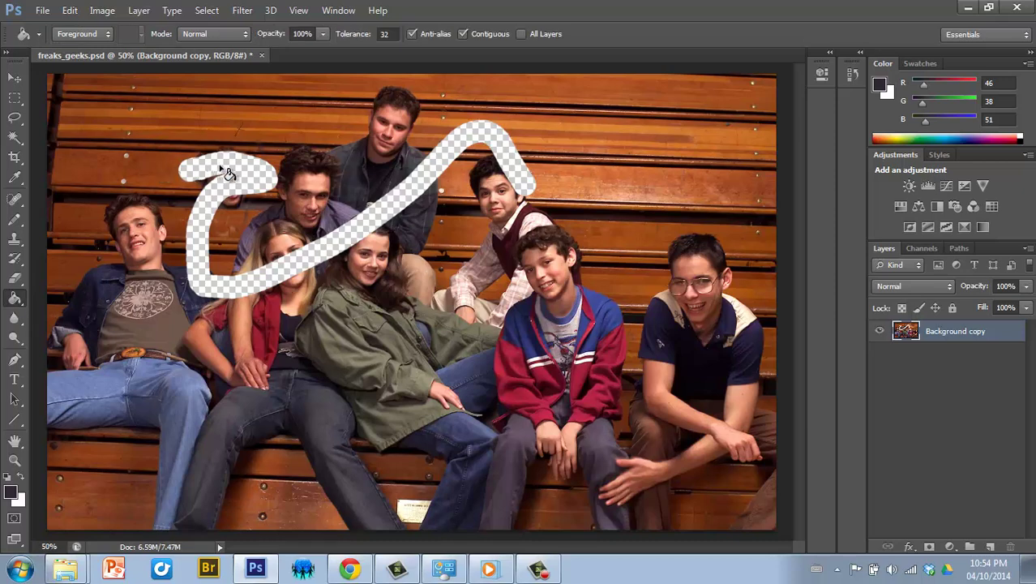
left_click(497, 142)
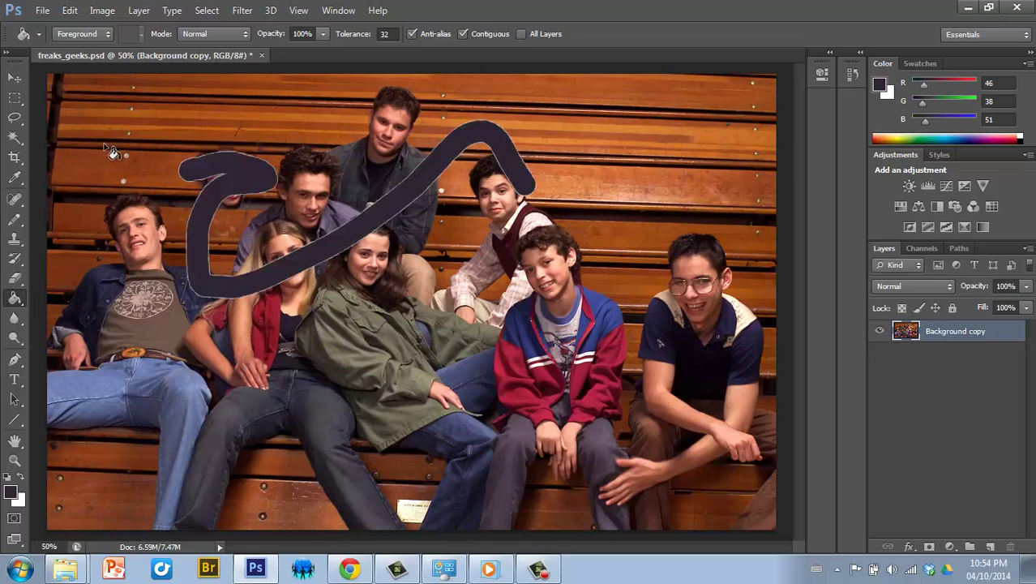
left_click(148, 122)
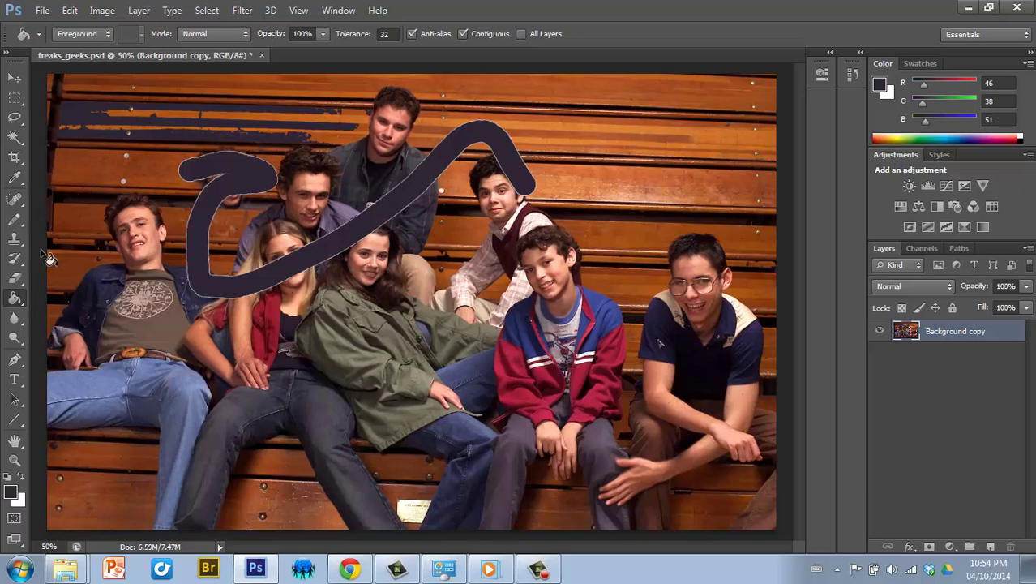
Draw a radial foreground-to-white gradient starting beside the leftmost man, and undo it
right_click(14, 300)
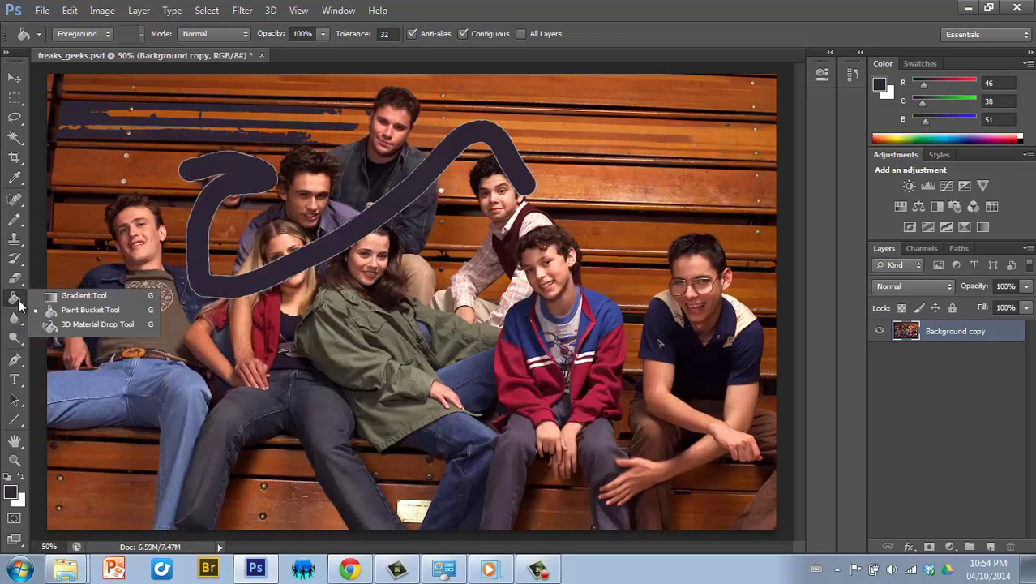
left_click(75, 297)
left_click_drag(190, 250, 430, 244)
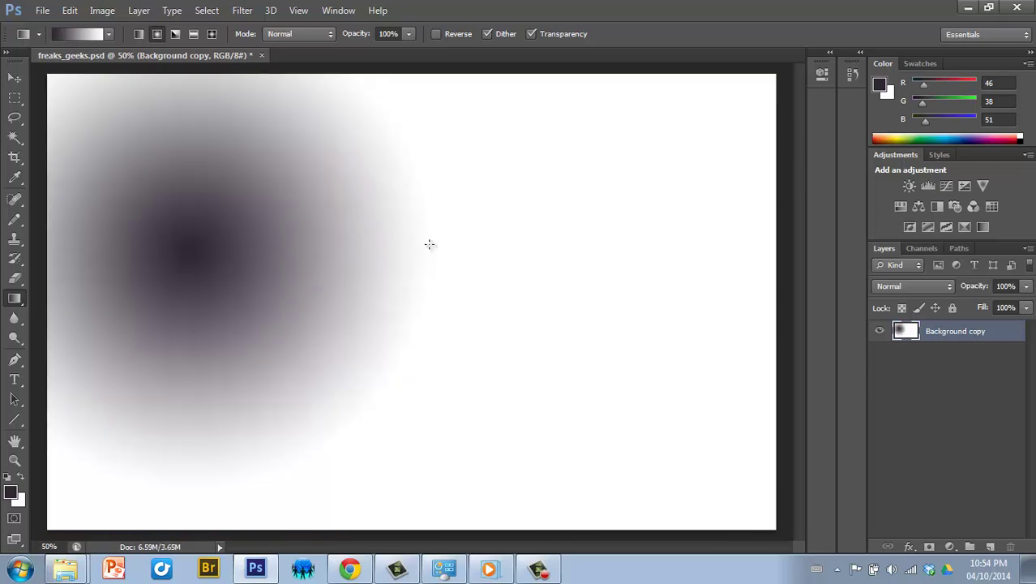
key("z")
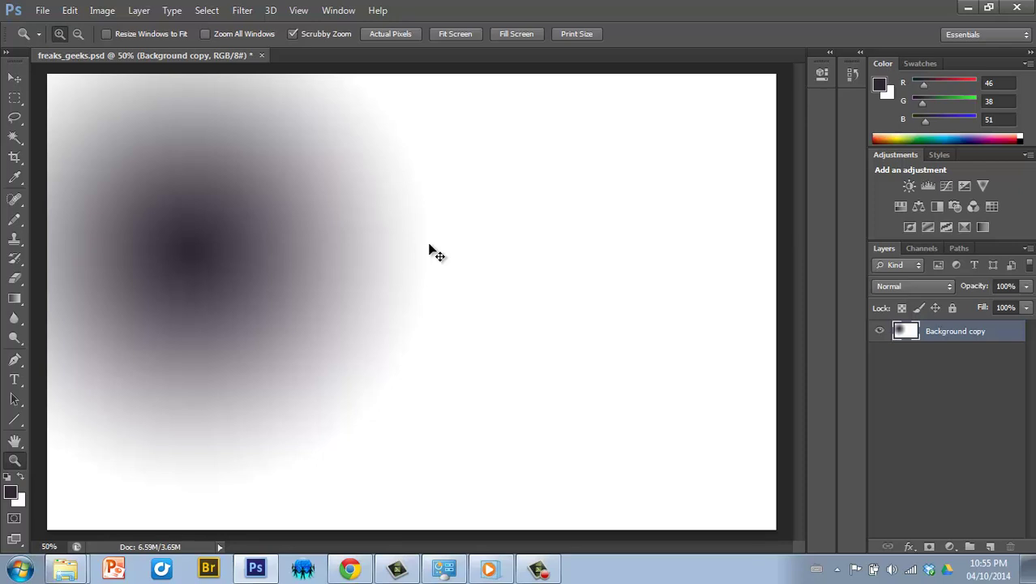
key("ctrl+z")
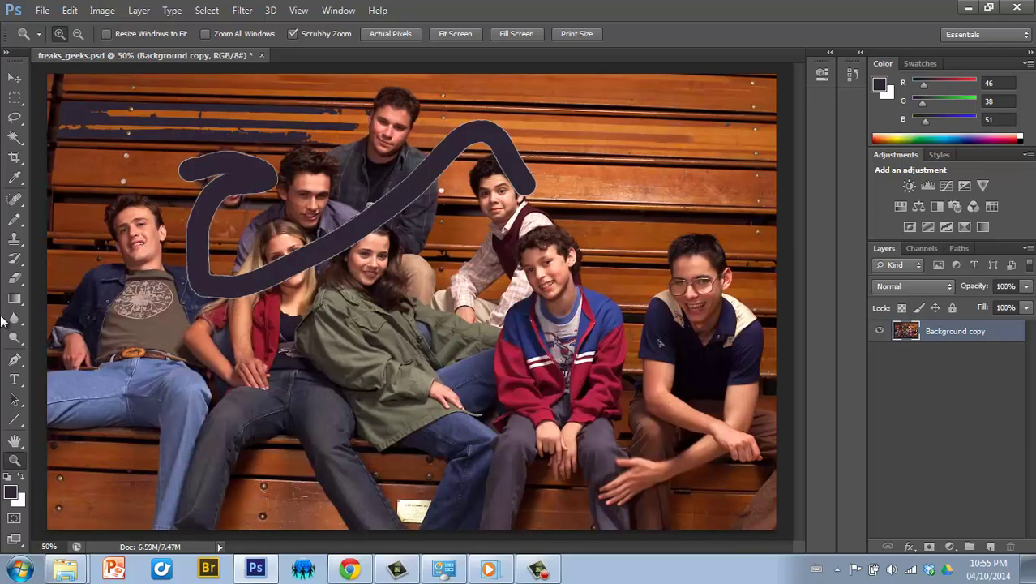
Blur the faces of the leftmost man and the man behind the blonde woman with the Blur tool at 50% strength
left_click(15, 319)
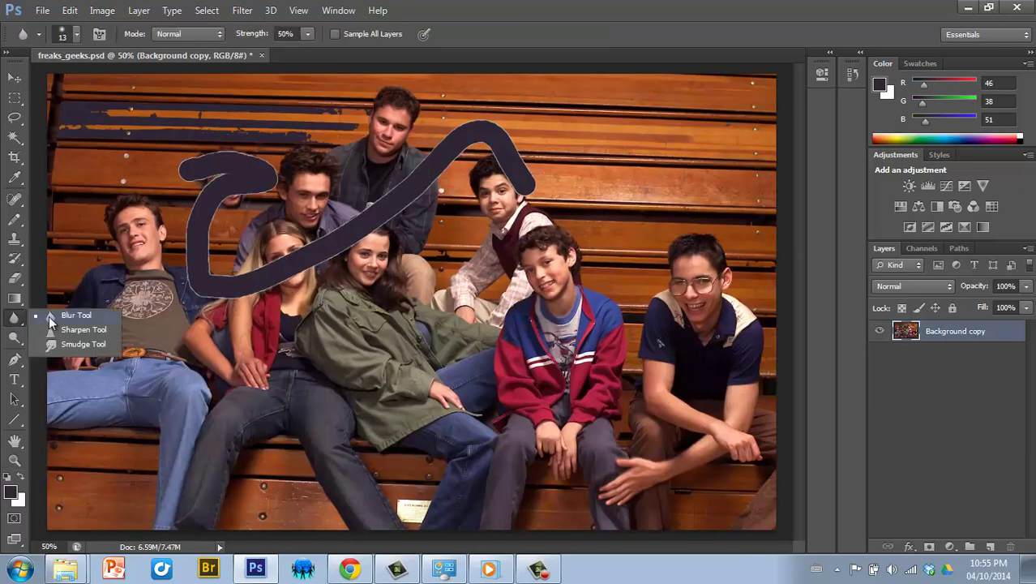
left_click(62, 314)
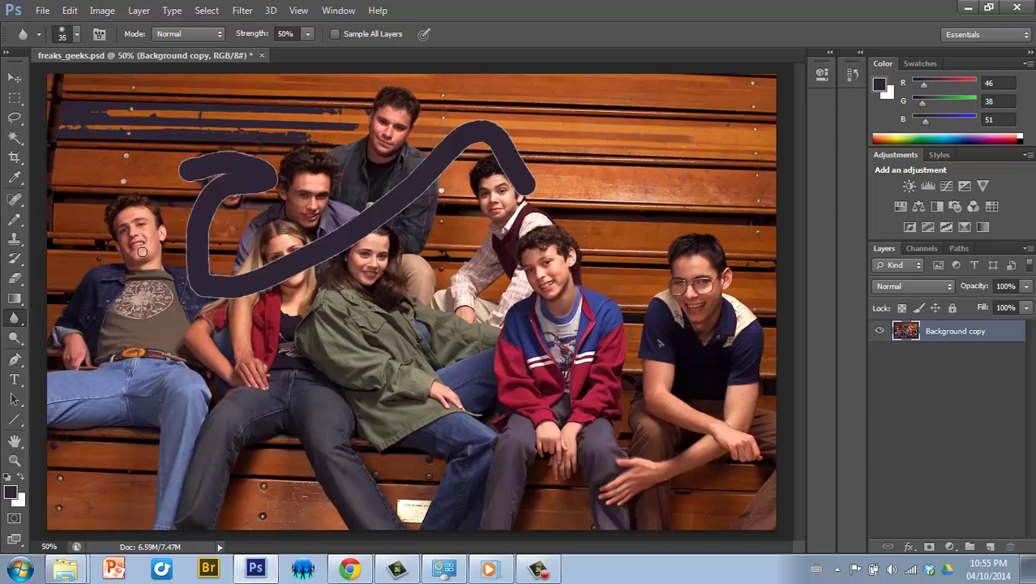
mouse_move(142, 251)
left_mouse_down()
mouse_move(135, 204)
mouse_move(125, 229)
mouse_move(143, 214)
mouse_move(126, 250)
mouse_move(132, 218)
mouse_move(132, 251)
left_mouse_up()
mouse_move(320, 176)
left_mouse_down()
mouse_move(309, 213)
mouse_move(320, 204)
mouse_move(314, 210)
mouse_move(308, 179)
mouse_move(309, 234)
mouse_move(312, 186)
mouse_move(308, 203)
mouse_move(300, 177)
mouse_move(316, 197)
left_mouse_up()
Raise the Blur strength to 100% and blur the face of the man behind the blonde woman again
left_click(306, 36)
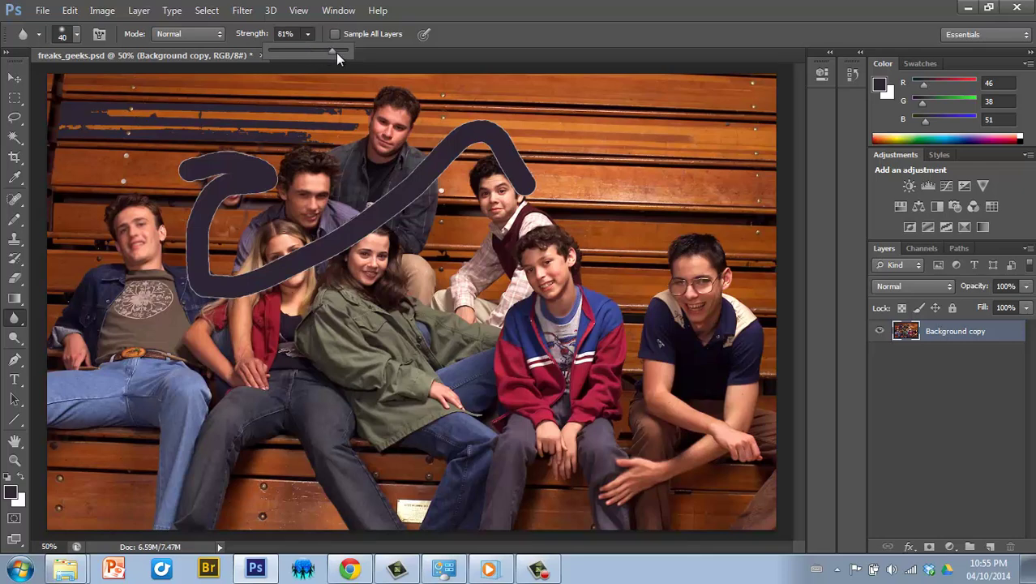
left_click_drag(335, 53, 349, 52)
left_click(318, 163)
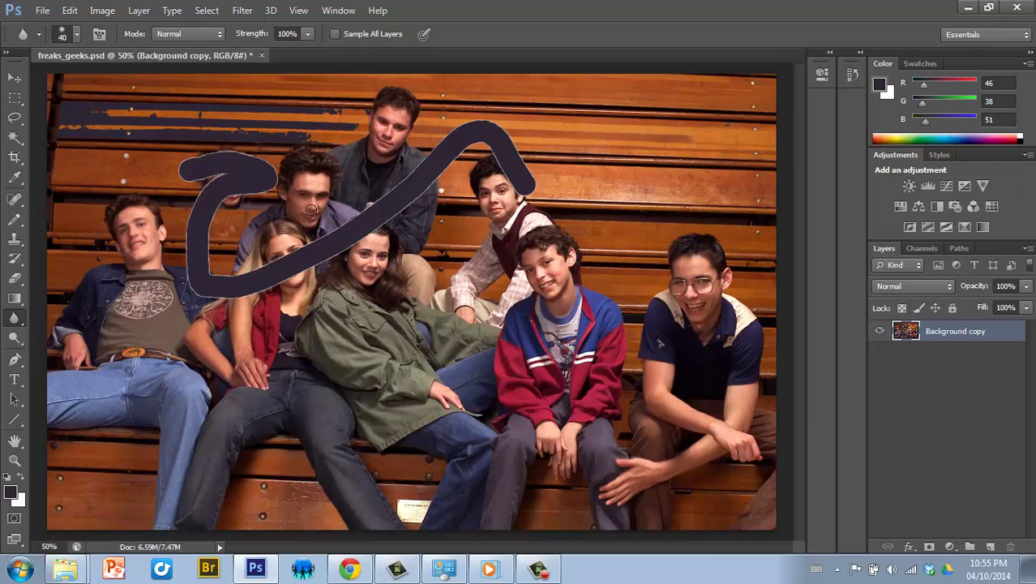
left_click_drag(311, 210, 319, 201)
Sharpen the face of the man behind the blonde woman with the Sharpen tool at 50% strength
left_click(19, 321)
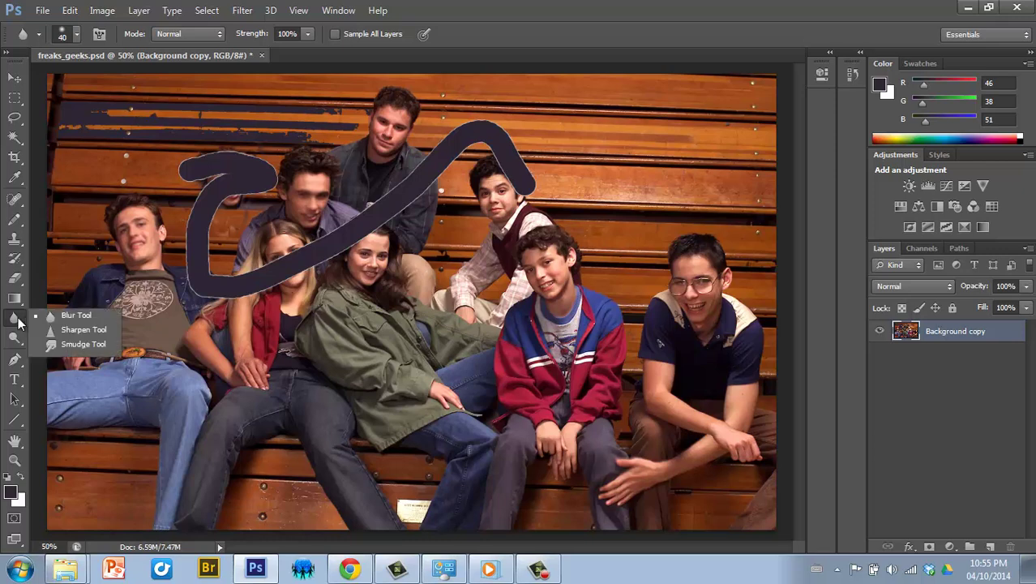
left_click(81, 330)
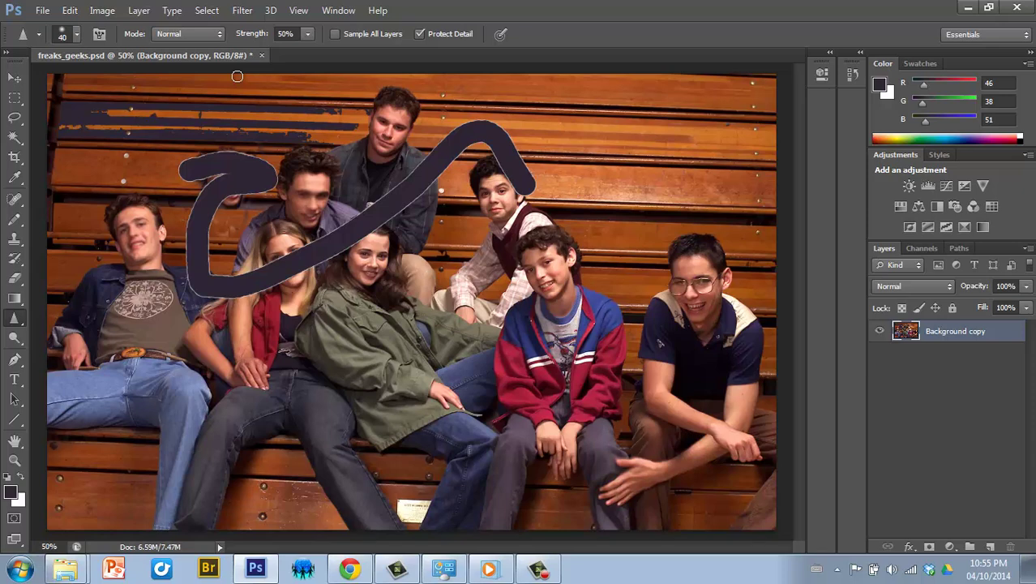
mouse_move(257, 206)
left_mouse_down()
mouse_move(305, 213)
mouse_move(320, 196)
mouse_move(312, 173)
mouse_move(307, 208)
mouse_move(306, 186)
mouse_move(311, 210)
mouse_move(327, 214)
mouse_move(304, 186)
mouse_move(323, 225)
mouse_move(315, 188)
mouse_move(314, 231)
mouse_move(312, 179)
mouse_move(303, 187)
mouse_move(315, 209)
mouse_move(305, 232)
mouse_move(305, 188)
mouse_move(326, 205)
mouse_move(314, 185)
mouse_move(305, 203)
mouse_move(335, 220)
mouse_move(321, 196)
mouse_move(318, 216)
mouse_move(313, 179)
mouse_move(319, 187)
mouse_move(307, 197)
mouse_move(323, 226)
mouse_move(313, 178)
mouse_move(307, 215)
mouse_move(300, 206)
mouse_move(310, 188)
mouse_move(308, 224)
left_mouse_up()
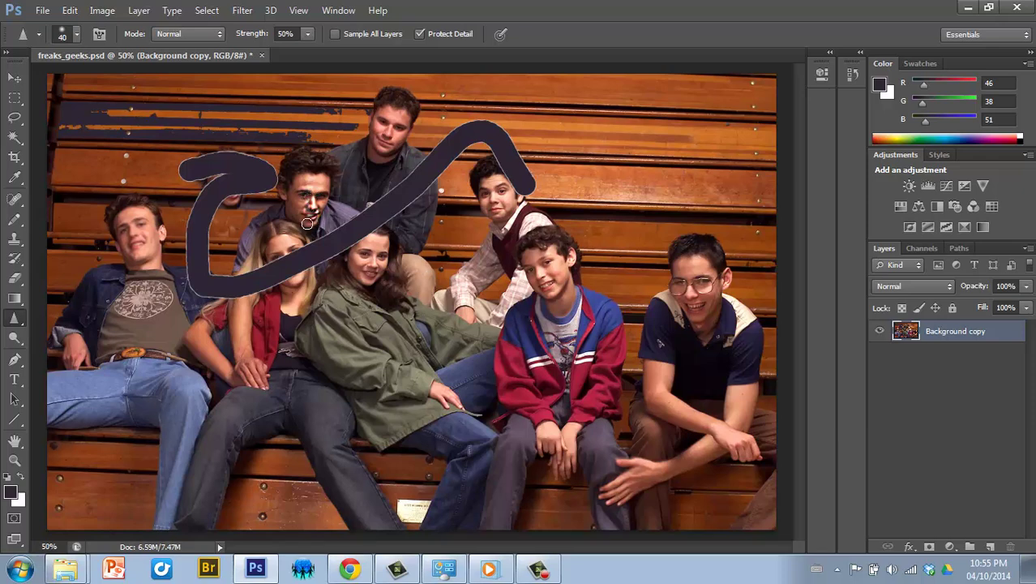
Darken the leftmost man's jacket with the Burn tool and lighten his shirt with the Dodge tool, both on midtones at 50% exposure
left_click(17, 339)
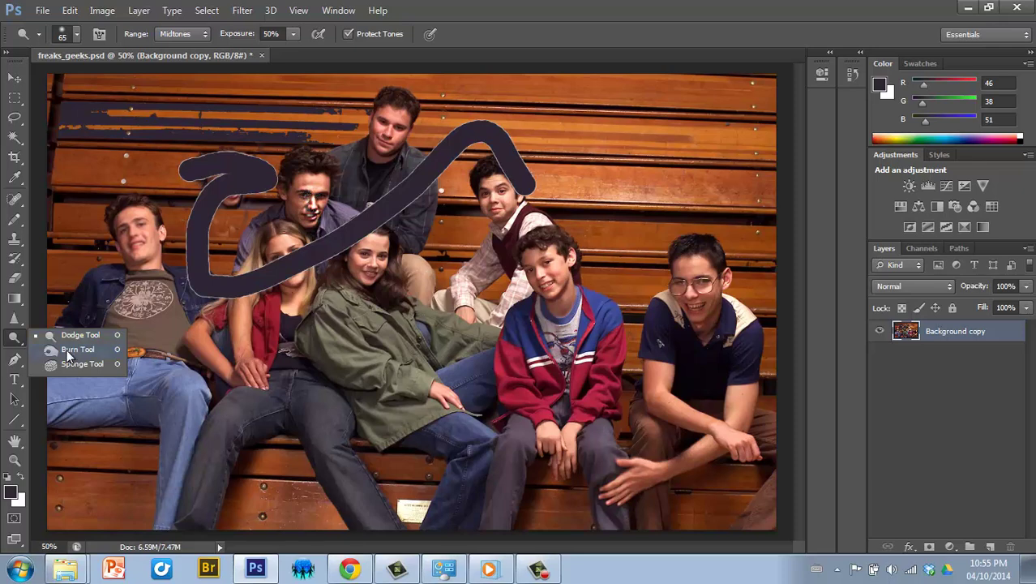
left_click(73, 350)
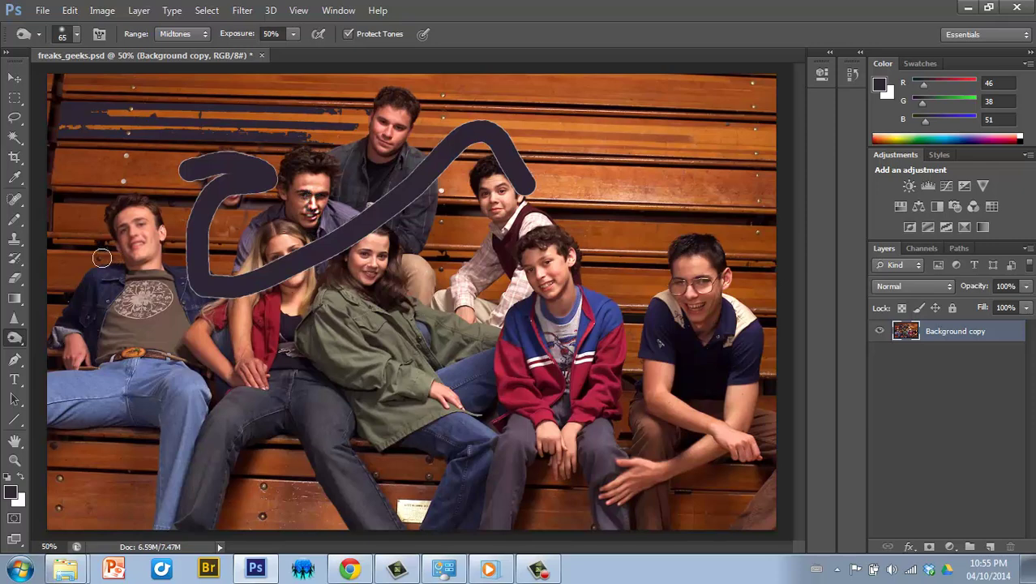
mouse_move(107, 258)
left_mouse_down()
mouse_move(60, 263)
mouse_move(70, 286)
mouse_move(48, 313)
mouse_move(100, 250)
mouse_move(104, 223)
mouse_move(76, 232)
mouse_move(83, 252)
mouse_move(56, 326)
mouse_move(115, 258)
mouse_move(108, 192)
mouse_move(68, 241)
mouse_move(72, 269)
mouse_move(122, 323)
mouse_move(119, 355)
mouse_move(135, 289)
mouse_move(109, 353)
left_mouse_up()
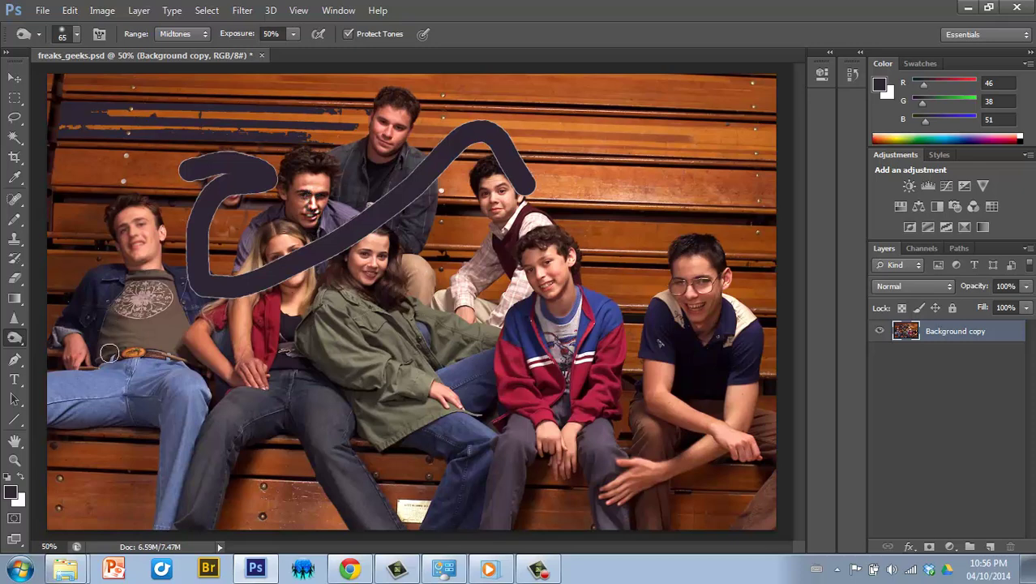
left_click_drag(13, 339, 72, 335)
mouse_move(139, 305)
left_mouse_down()
mouse_move(136, 213)
mouse_move(130, 227)
mouse_move(161, 253)
mouse_move(158, 274)
mouse_move(181, 300)
left_mouse_up()
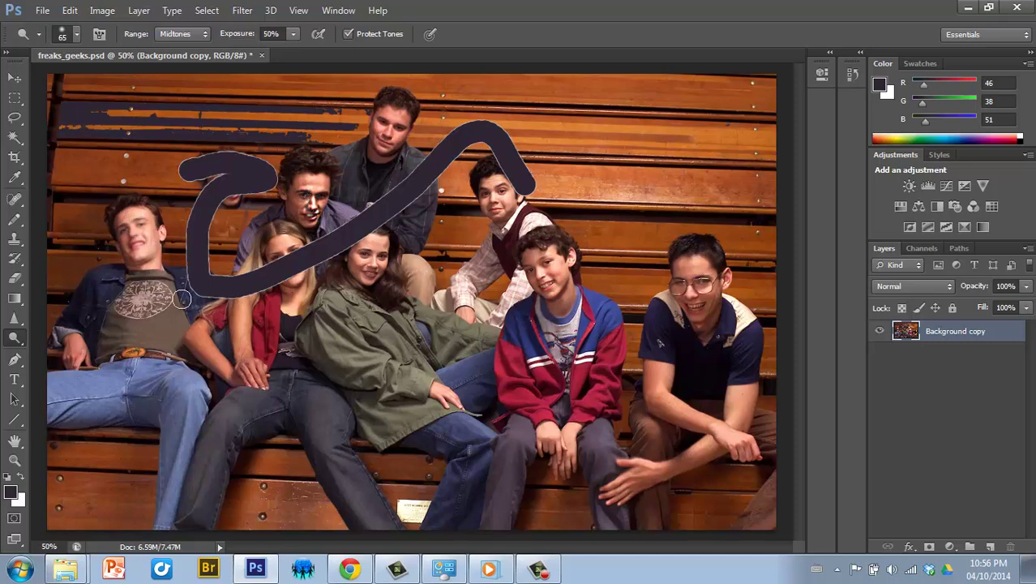
left_click(15, 362)
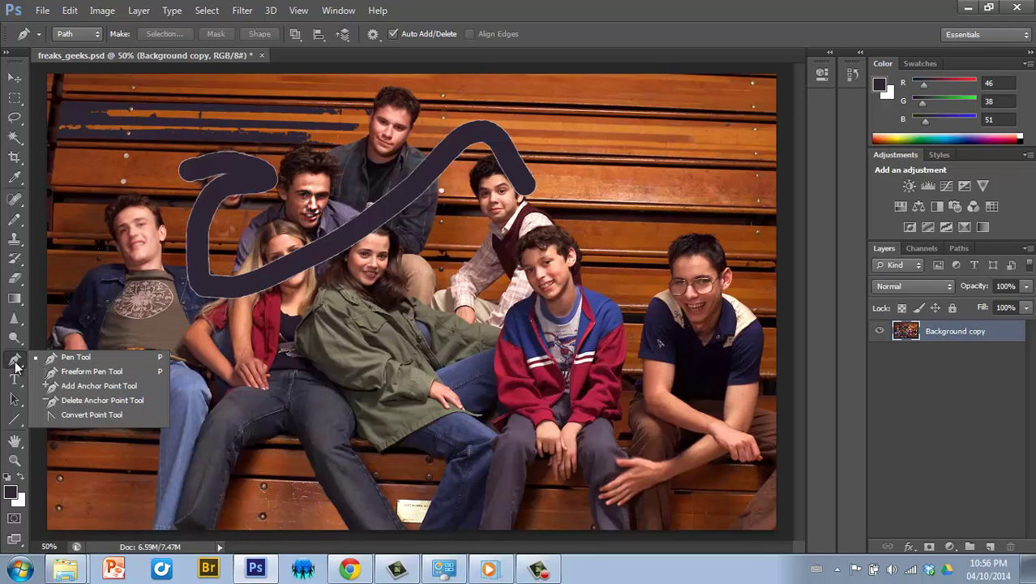
left_click(15, 363)
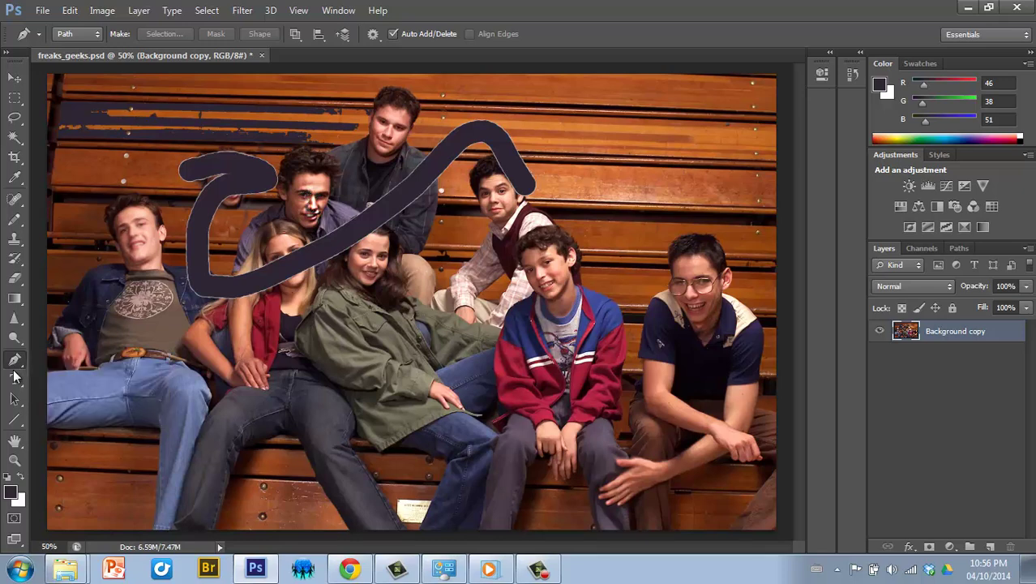
Add the red 72 pt Almonte text "Freaks and Geeks" across the green jacket, and delete the text
left_click(13, 381)
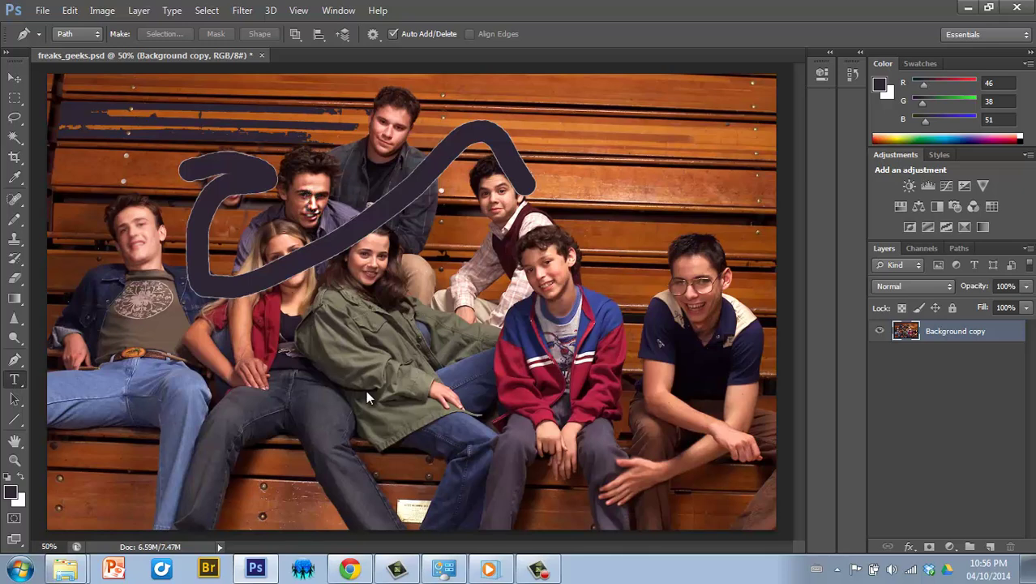
left_click(329, 359)
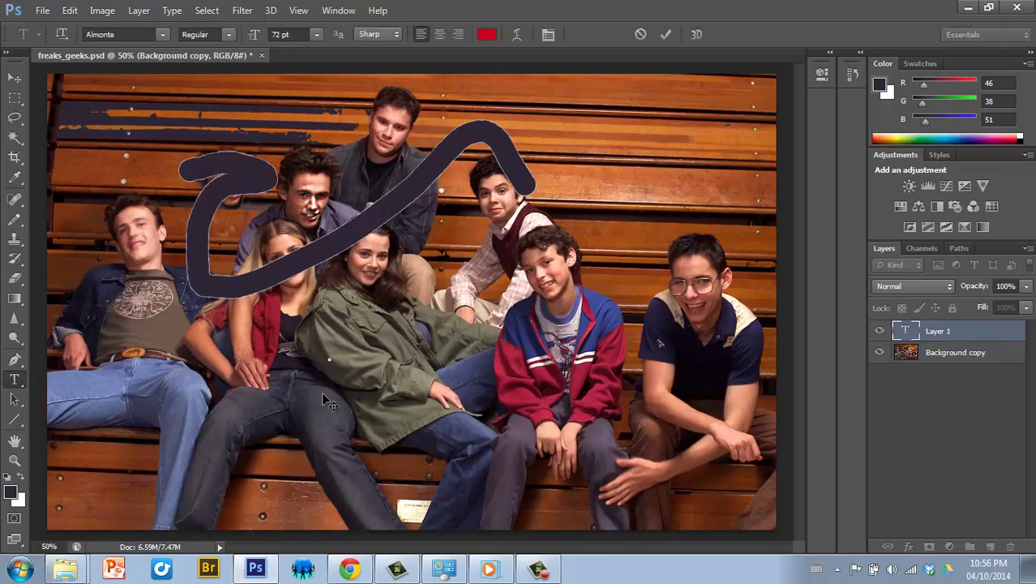
type("Freaks")
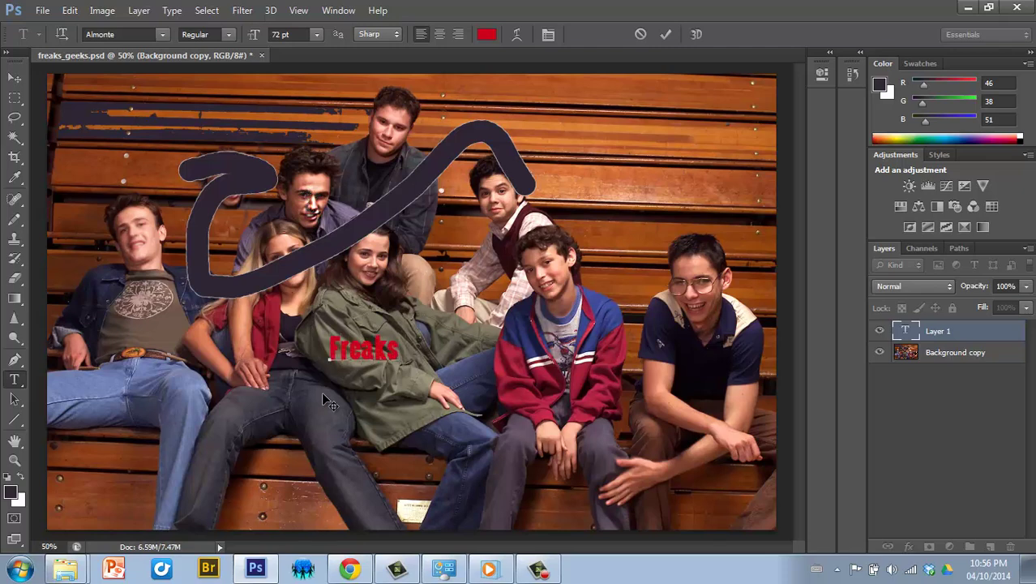
type(" and Geeks")
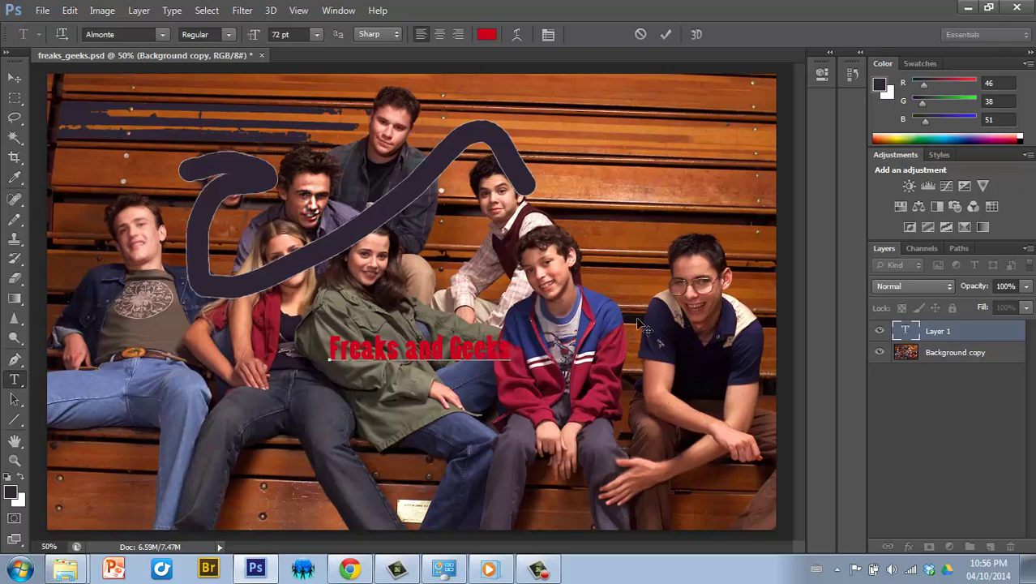
key("ctrl+a")
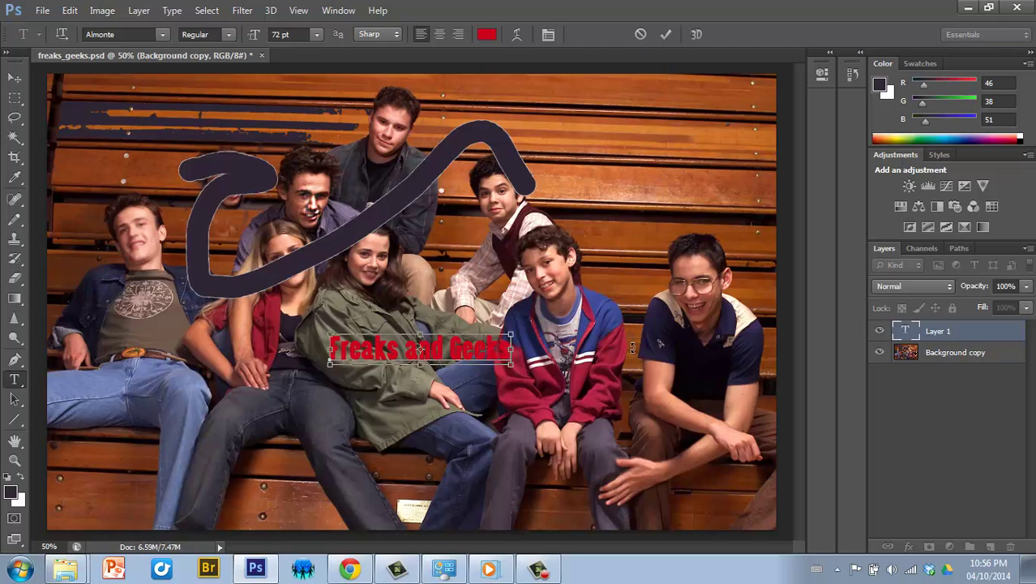
key("BackSpace")
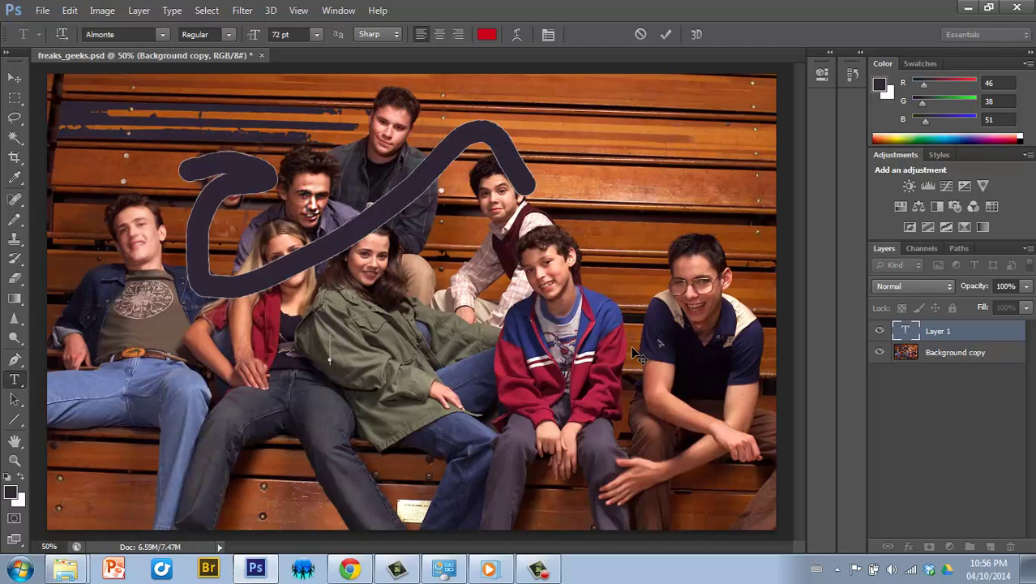
left_click(12, 406)
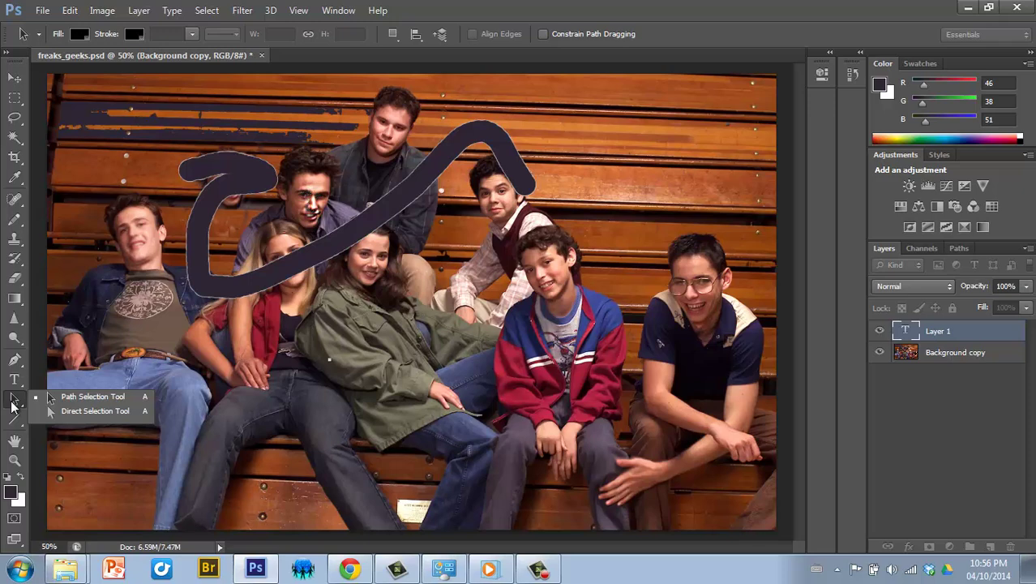
Zoom in on the leftmost man's face to 200%, and zoom back out to 50%
left_click(15, 461)
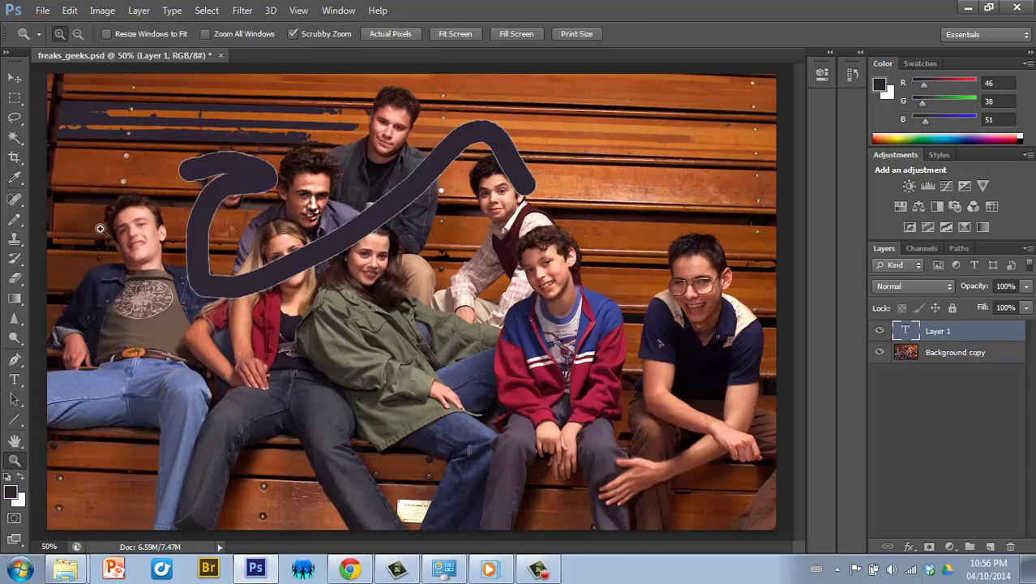
left_click(130, 235)
left_click(130, 235)
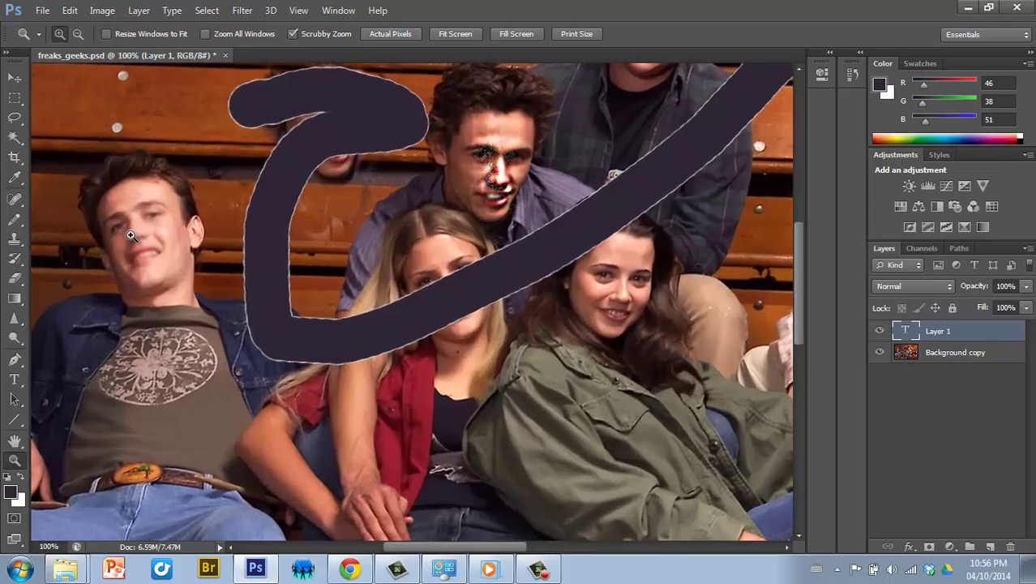
left_click(128, 213)
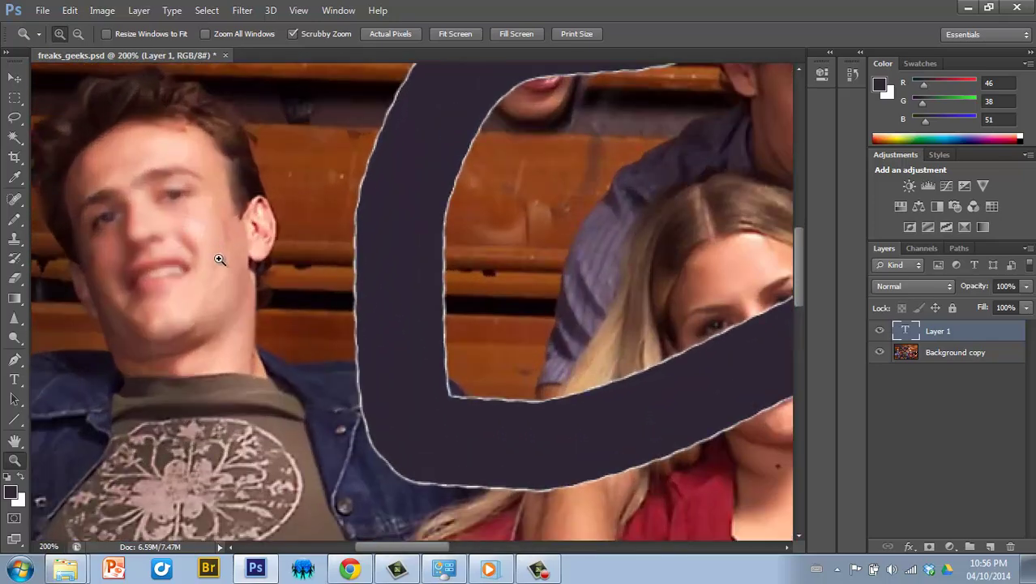
left_click(77, 34)
left_click(168, 278)
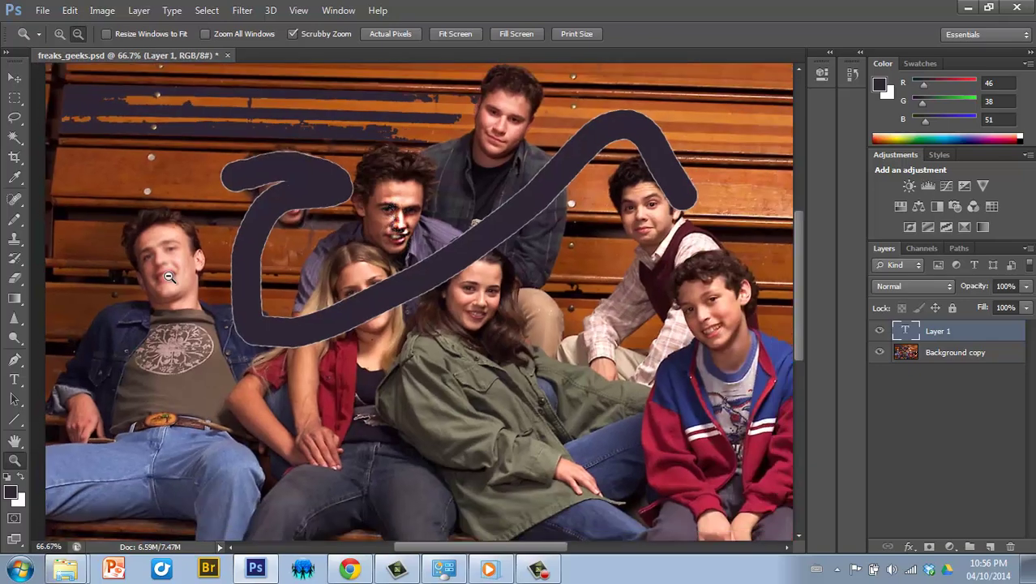
left_click(168, 278)
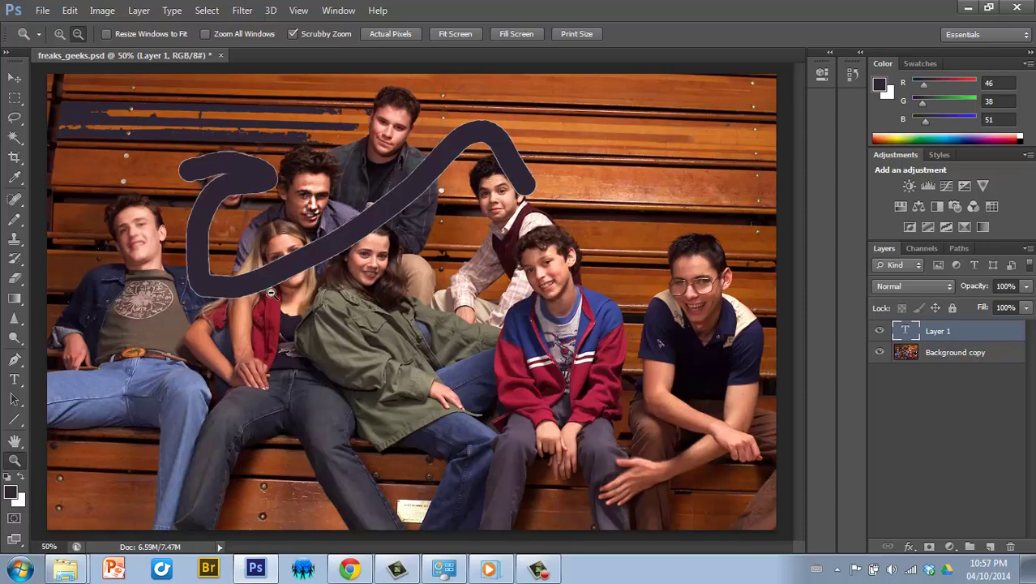
Swap the foreground and background colors, and reset them to the default black and white
left_click(22, 478)
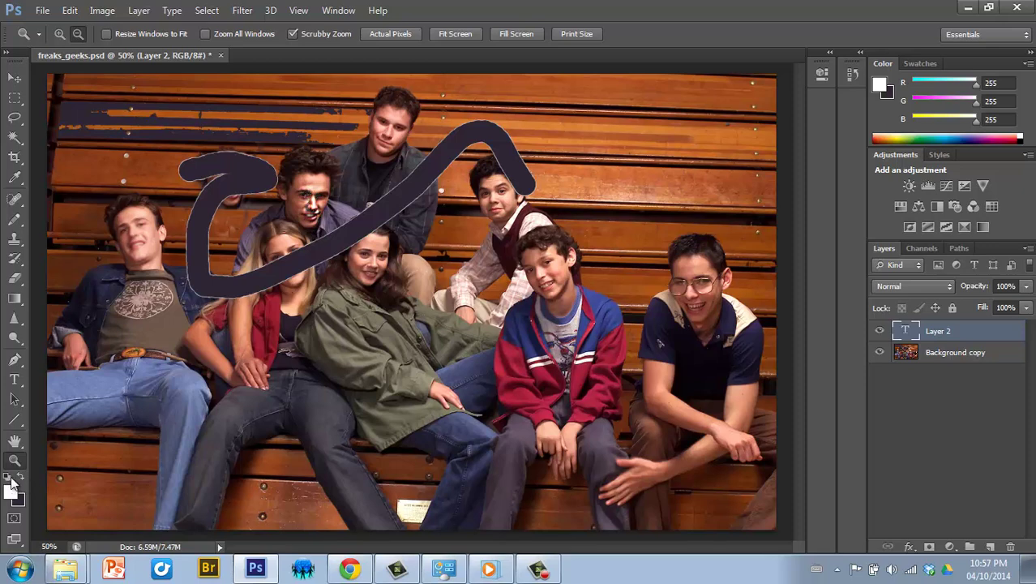
left_click(8, 479)
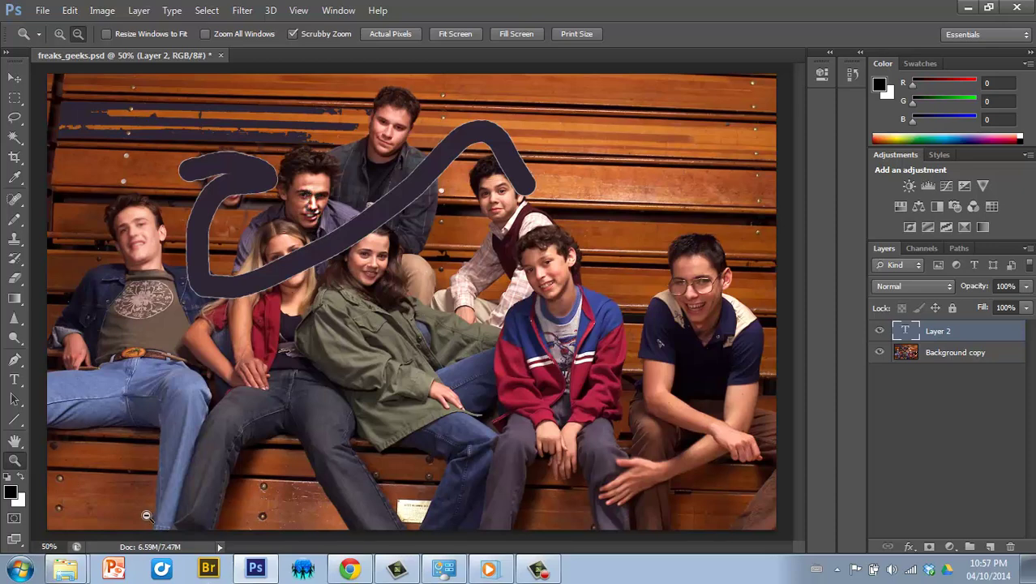